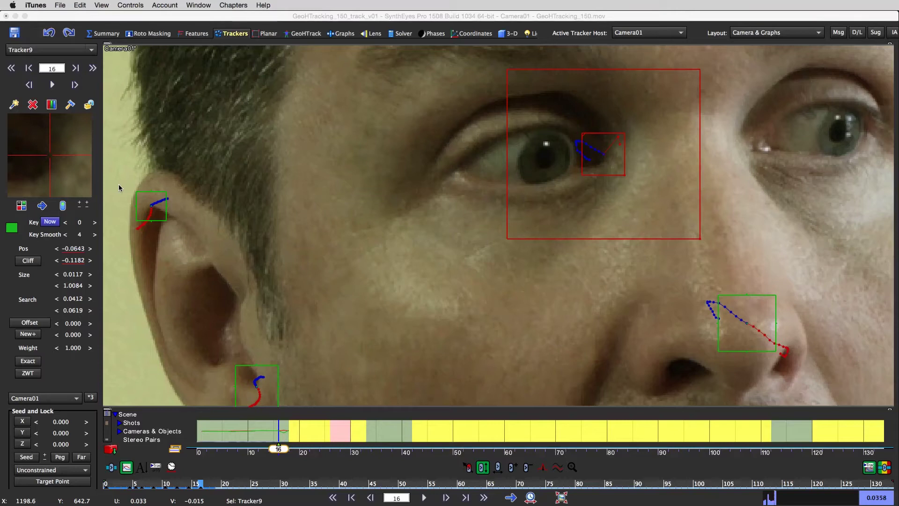
Step: Examine Tracker9's path at the inner corner of the eye between frames 7 and 16
click(51, 158)
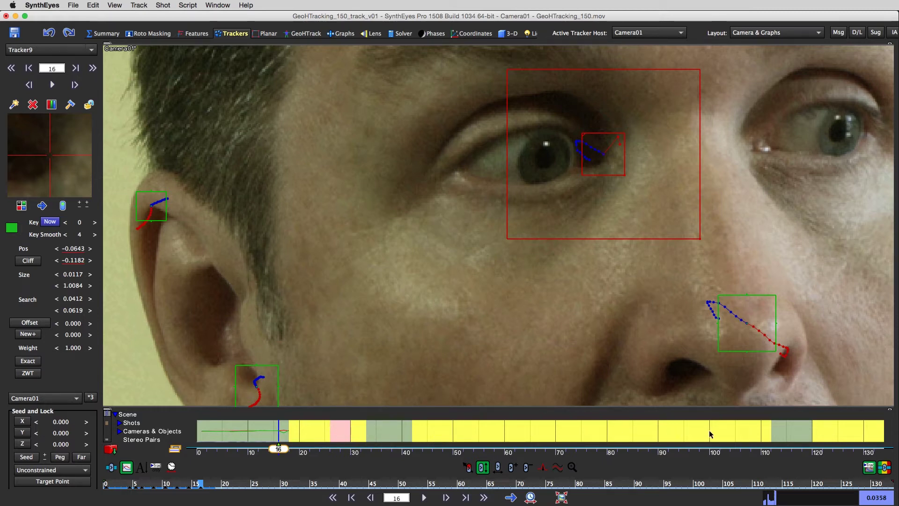
scroll(583, 264, down, 6)
scroll(584, 271, up, 7)
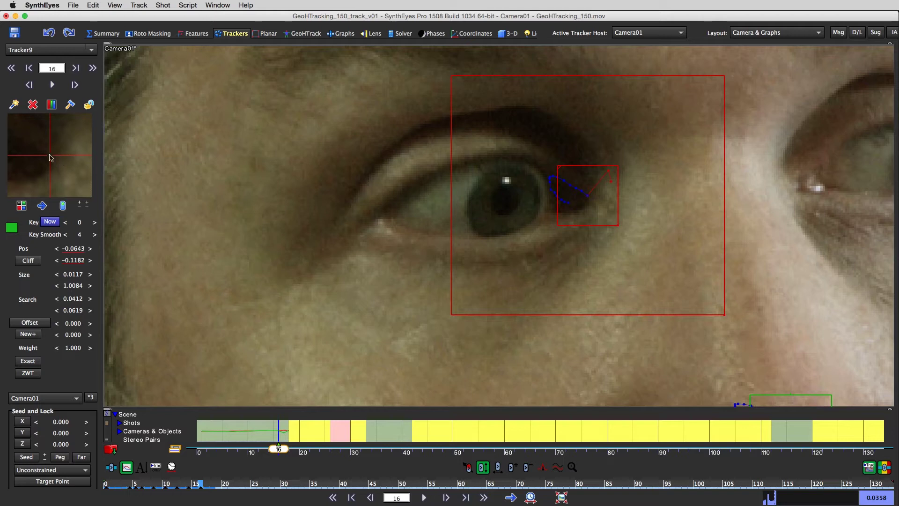
key(s)
scroll(49, 157, up, 7)
scroll(49, 155, up, 4)
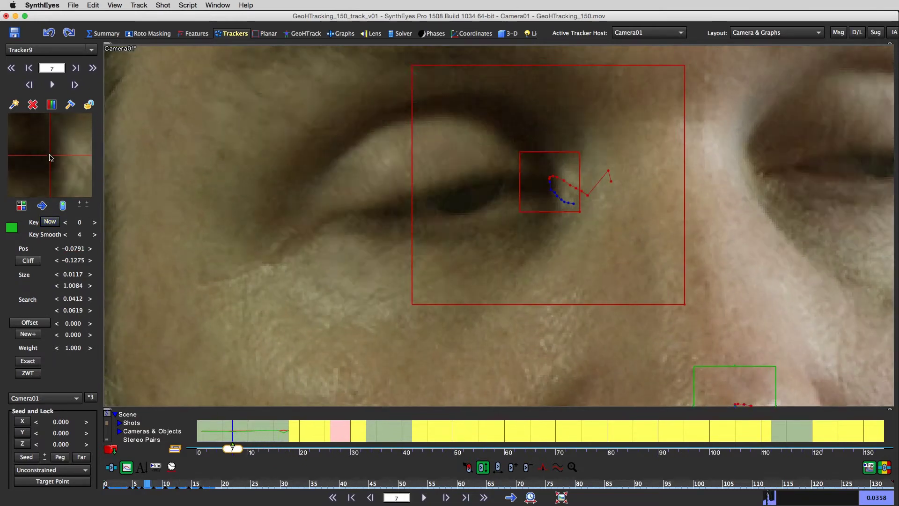
scroll(50, 155, down, 5)
key(s)
key(s)
key(s)
key(s)
key(s)
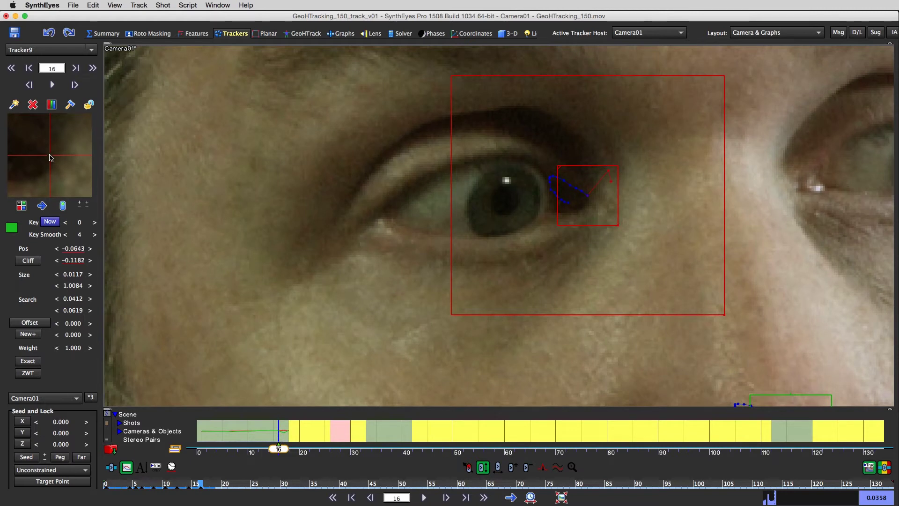
Step: Reposition Tracker9 onto the inner corner of the eye at frame 17, at about -0.061, -0.114
key(s)
scroll(646, 276, up, 5)
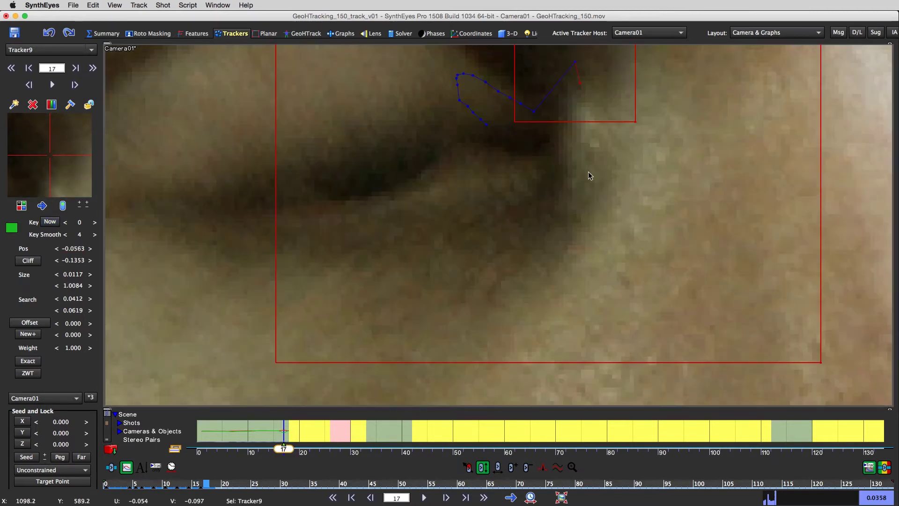
middle_drag(588, 176, 625, 265)
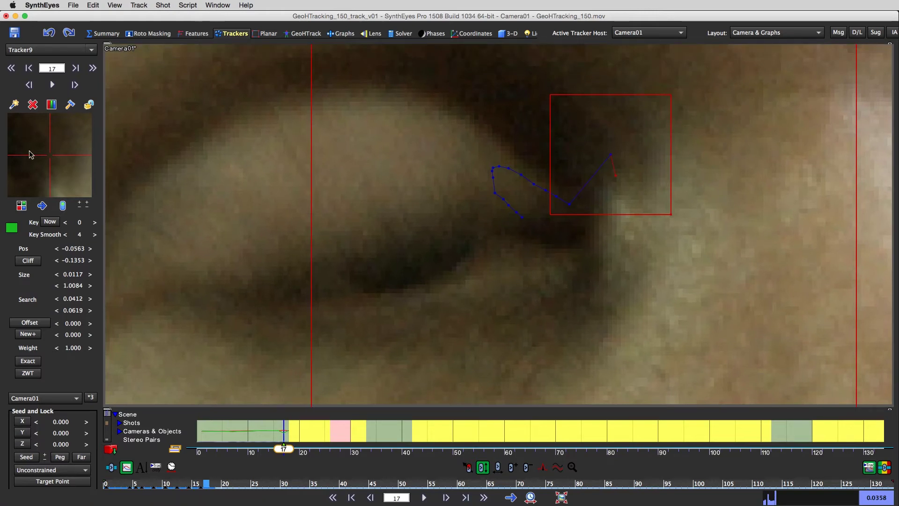
drag(29, 150, 49, 103)
key(s)
key(d)
key(s)
key(d)
key(s)
key(d)
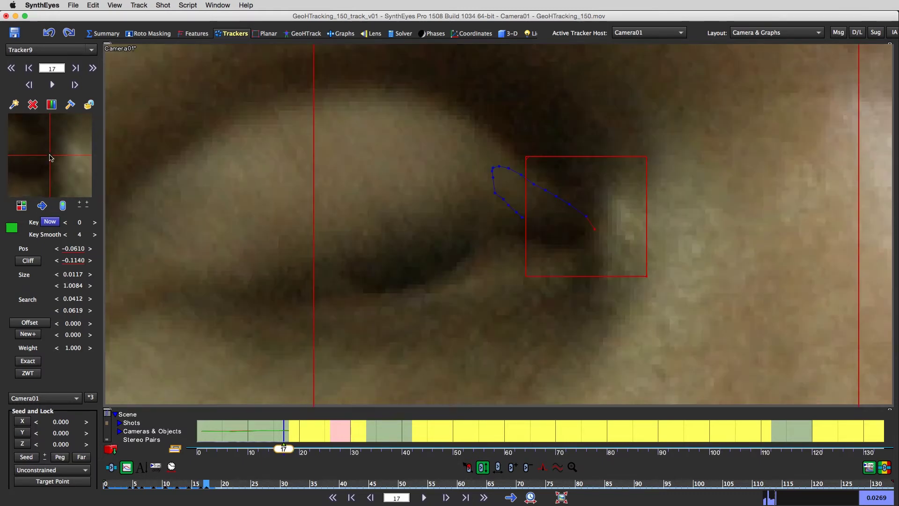
Step: Adjust Tracker9 on the inner eye corner at frames 18 and 19, and extend its track to frame 21
key(d)
key(d)
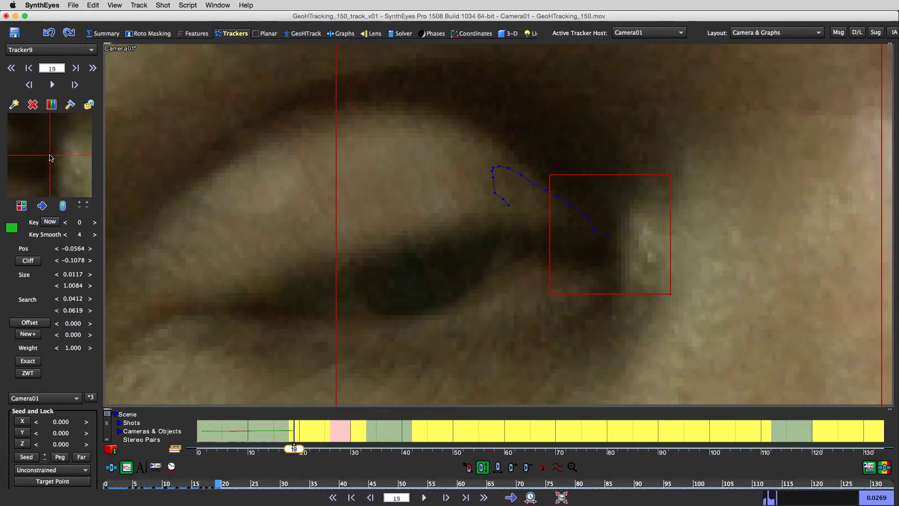
key(s)
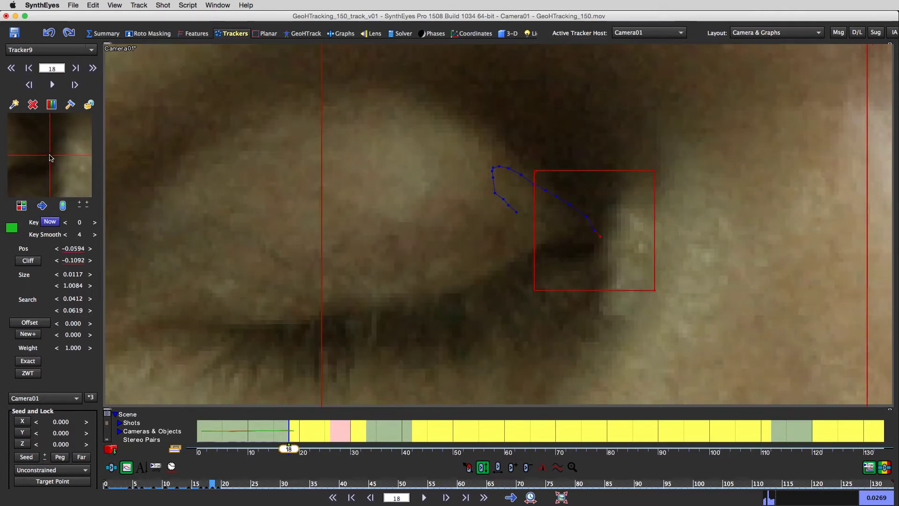
drag(51, 158, 50, 161)
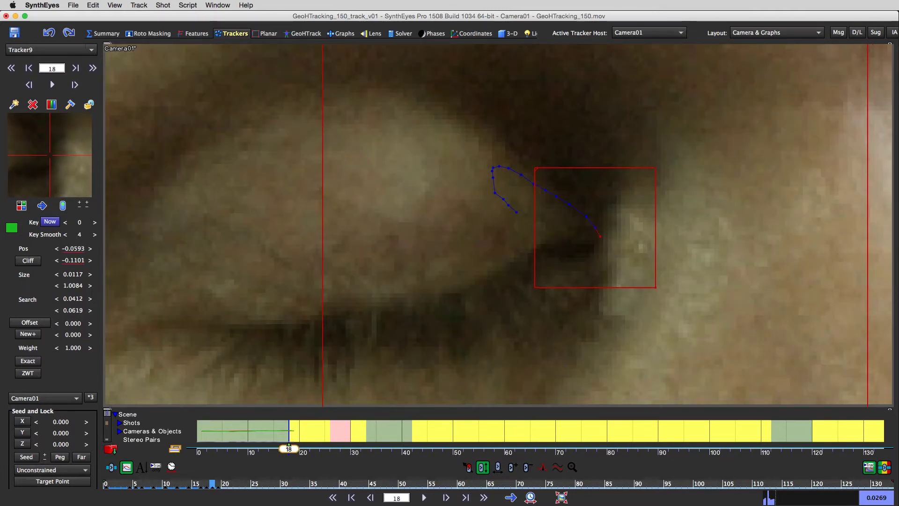
key(d)
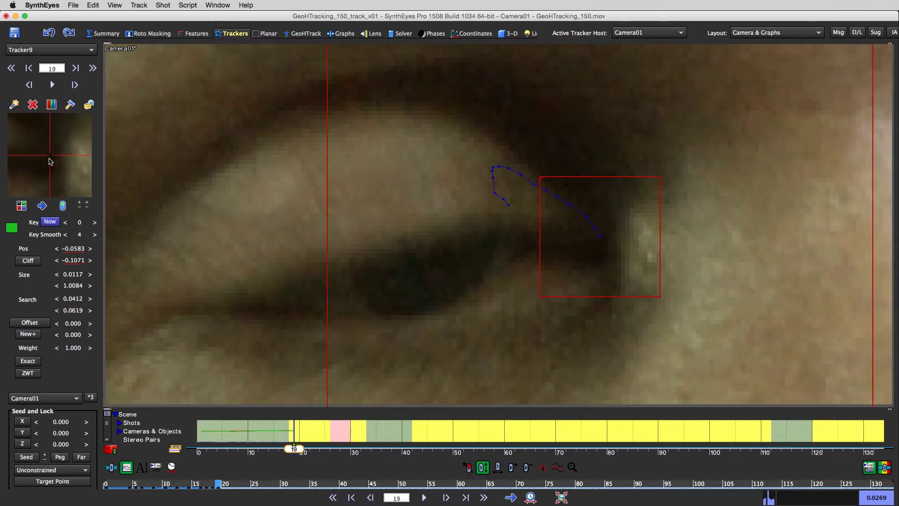
key(d)
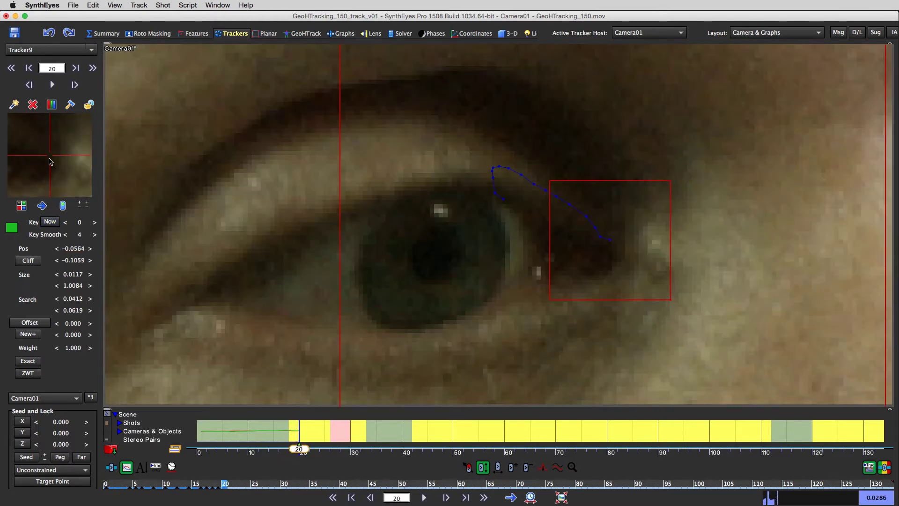
key(d)
Step: Step back to frame 15 to check Tracker9's path, and fine-tune its position on the eye corner at frame 17
key(a)
key(a)
key(a)
key(a)
key(a)
key(a)
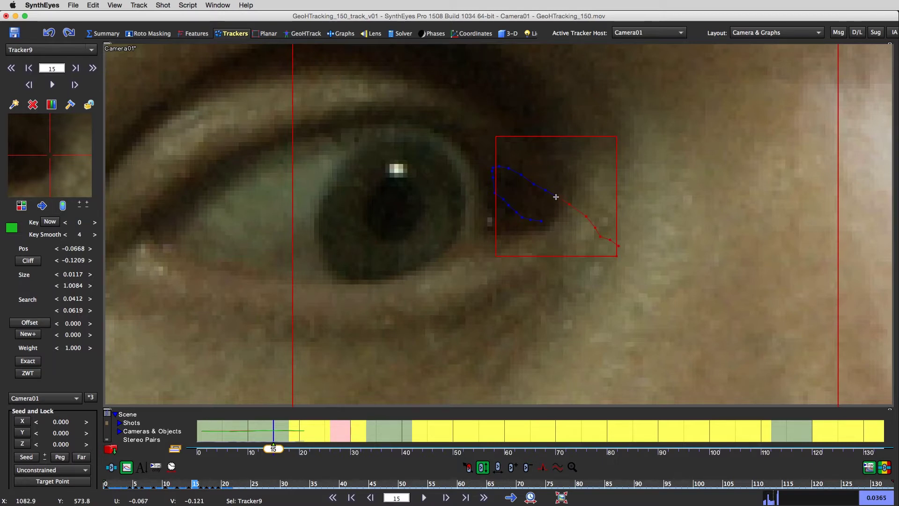
key(Right)
key(Right)
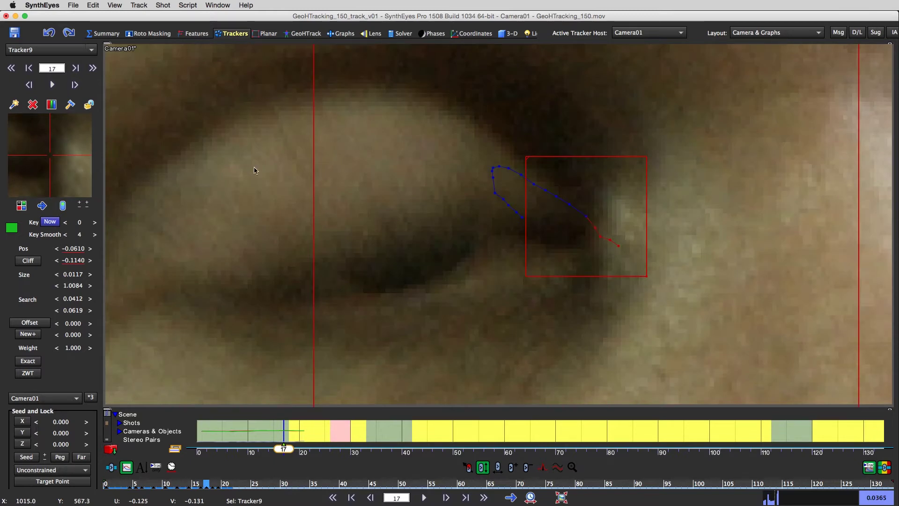
drag(50, 155, 51, 156)
Step: Advance Tracker9 frame by frame to frame 26, keying its eye-corner position at frame 21
key(Right)
key(Right)
key(s)
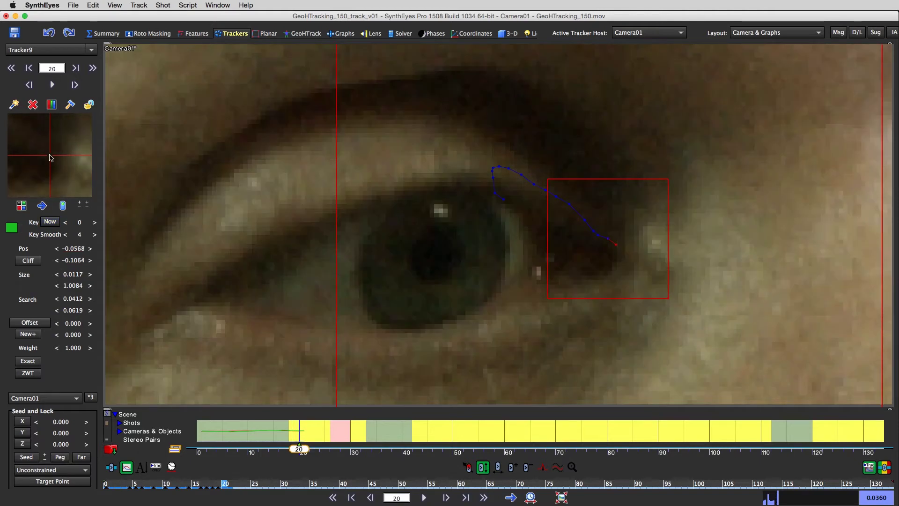
key(s)
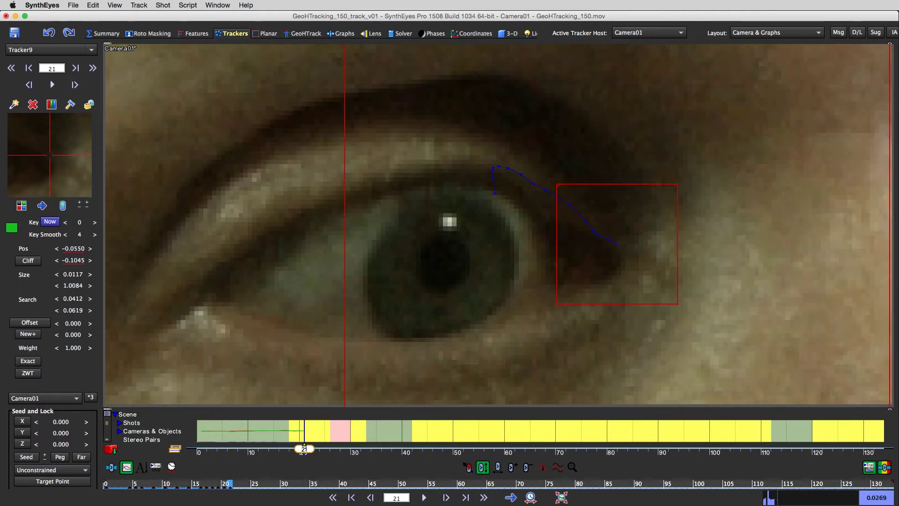
key(s)
key(s)
key(s)
key(s)
key(s)
key(s)
key(s)
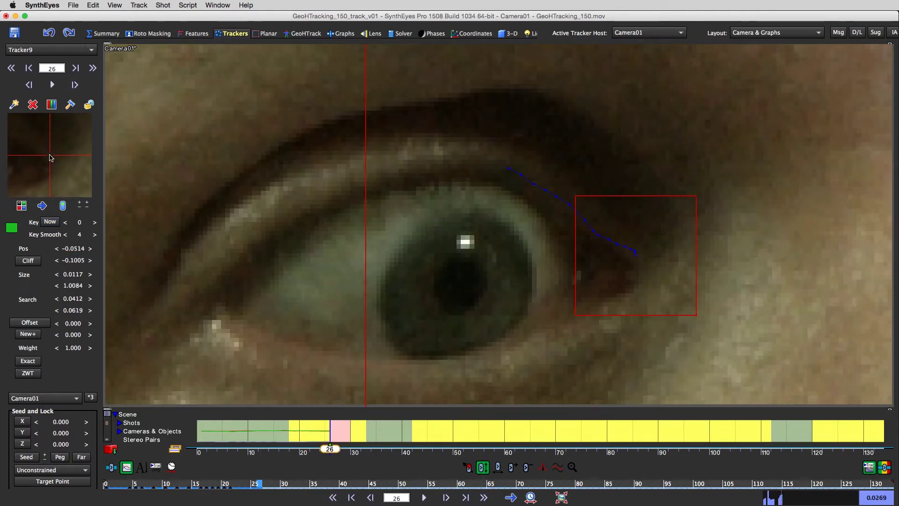
Step: Correct Tracker9's eye-corner position around frame 26 and carry the track on to frame 30
key(d)
key(s)
drag(49, 155, 50, 156)
key(s)
key(s)
key(s)
key(s)
key(s)
key(d)
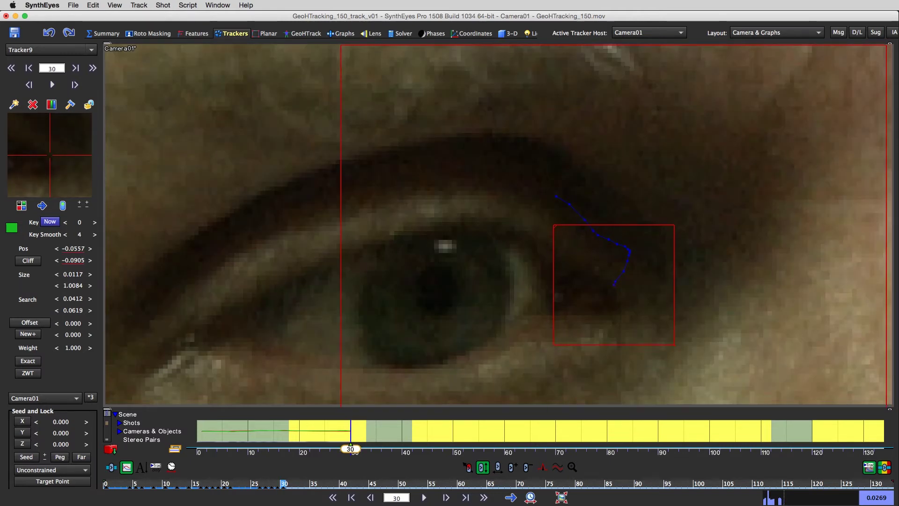
Step: Key Tracker9 on the inner eye corner at frames 31, 32, 33 and 37
key(d)
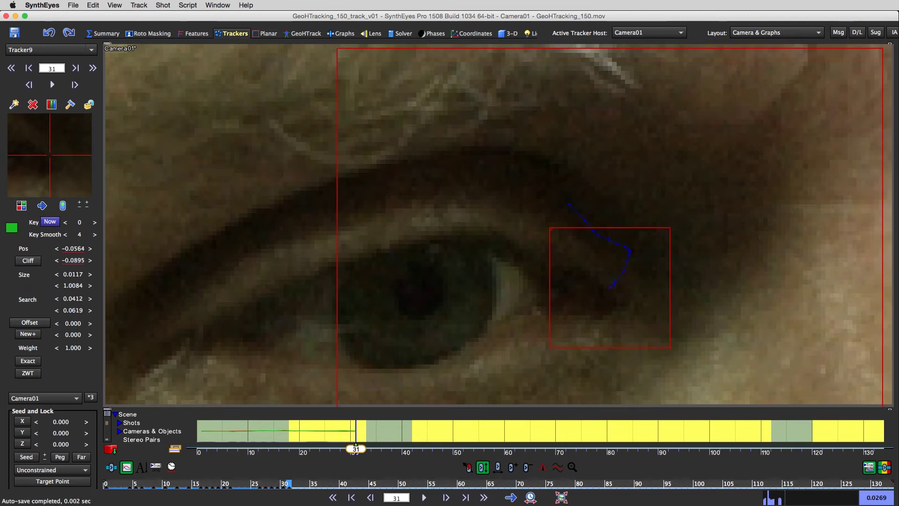
key(s)
drag(51, 157, 51, 158)
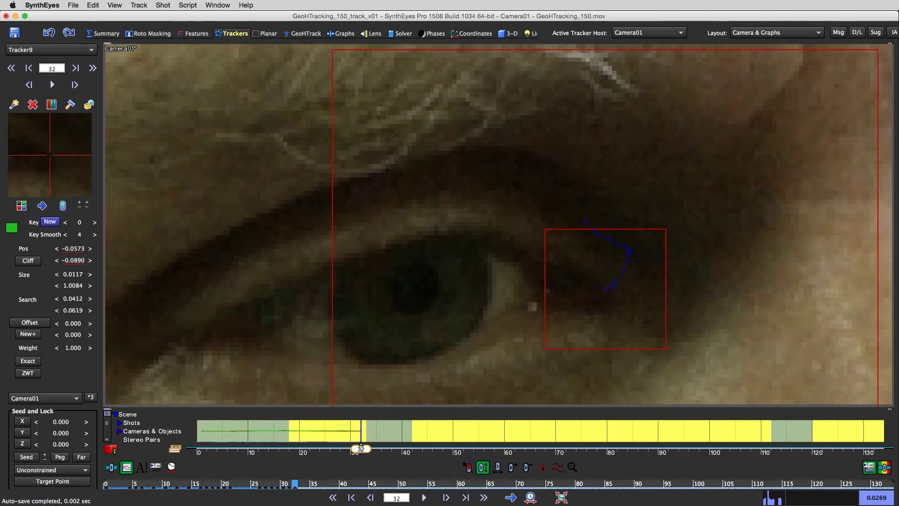
key(s)
click(51, 157)
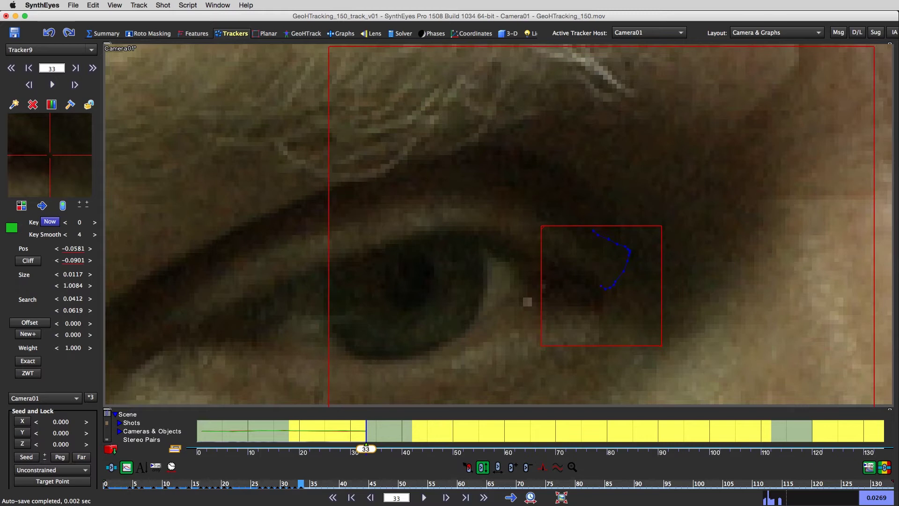
key(s)
click(51, 157)
key(s)
key(s)
key(s)
click(50, 156)
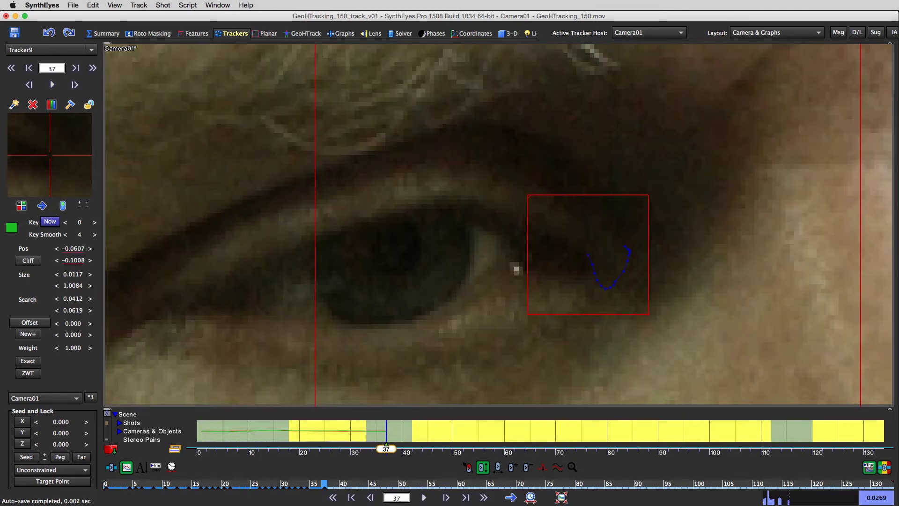
Step: Extend Tracker9's track frame by frame from frame 37 to frame 43
key(s)
key(s)
key(s)
key(s)
key(s)
key(s)
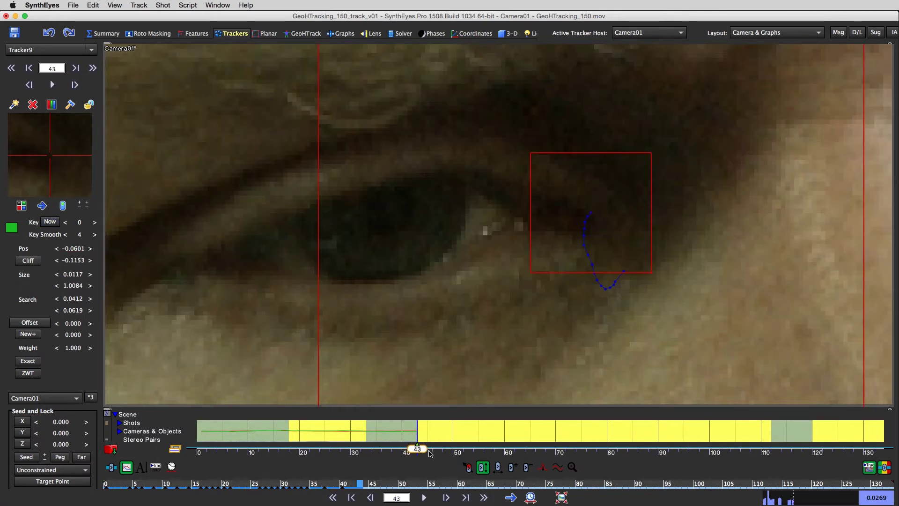
Step: Correct Tracker9's position on the eye corner at frames 44 and 45, and extend the track to frame 46
key(s)
click(51, 157)
key(s)
key(d)
click(50, 155)
key(d)
key(a)
drag(49, 155, 50, 156)
key(s)
key(s)
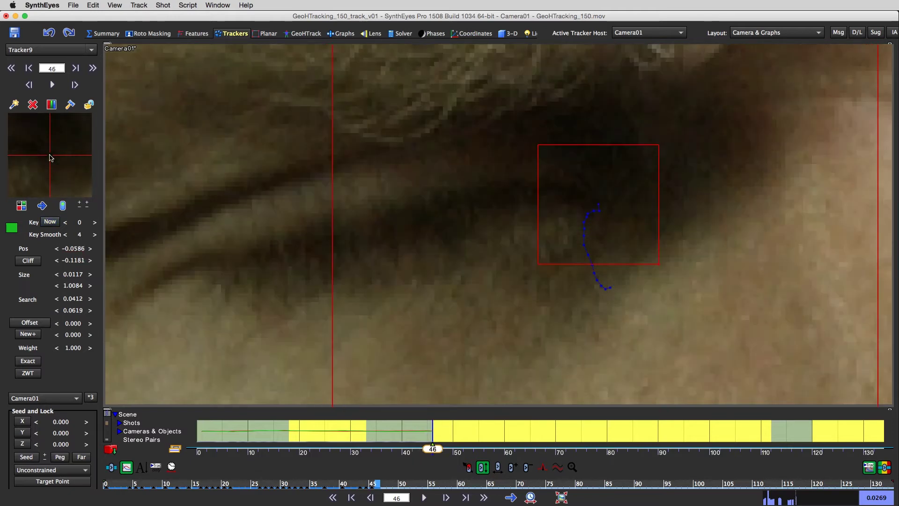
Step: Adjust Tracker9's eye-corner position at frames 46 to 48 and extend the track to frame 50
key(s)
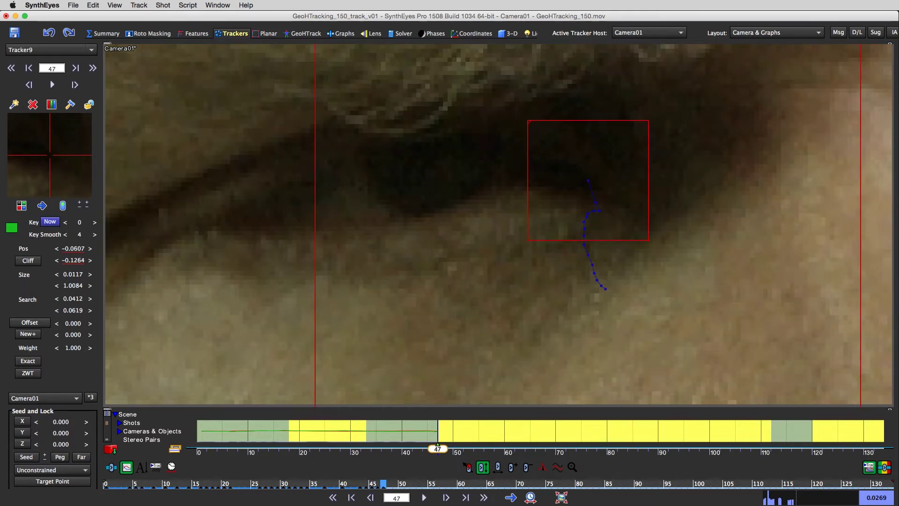
key(s)
drag(590, 173, 592, 167)
key(a)
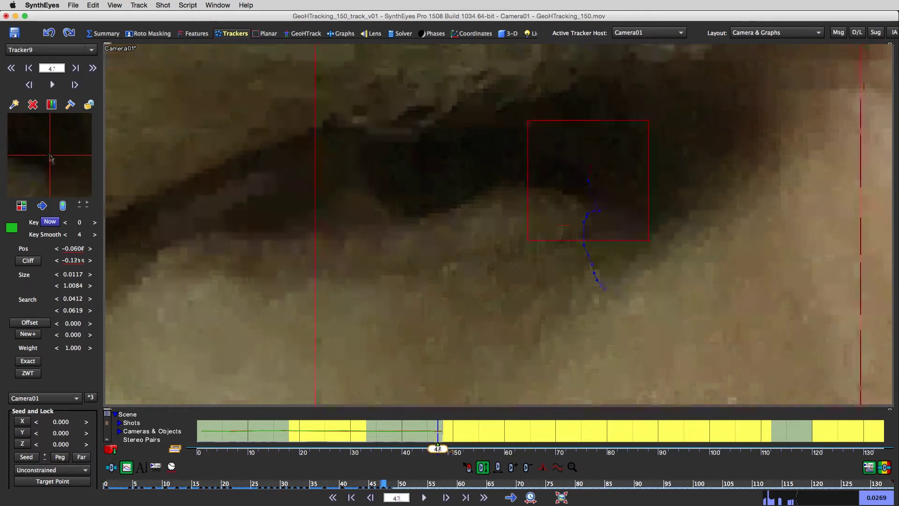
key(a)
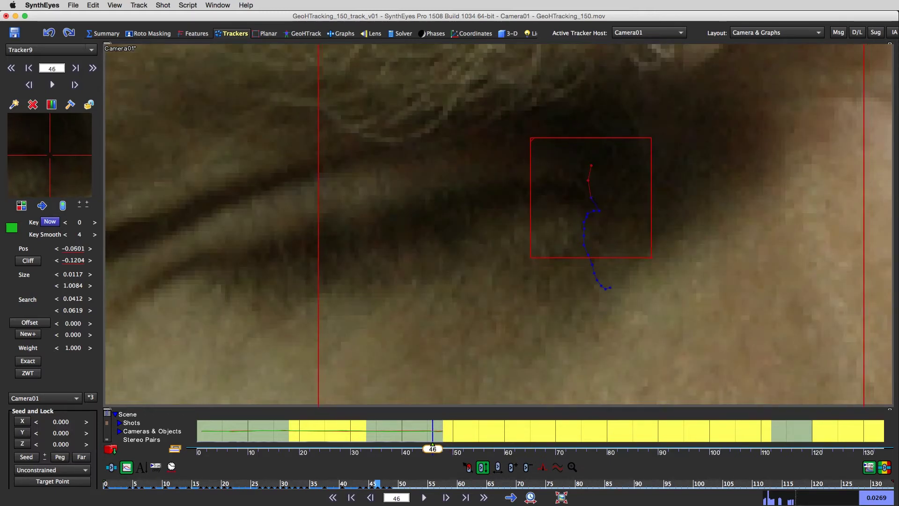
key(s)
key(s)
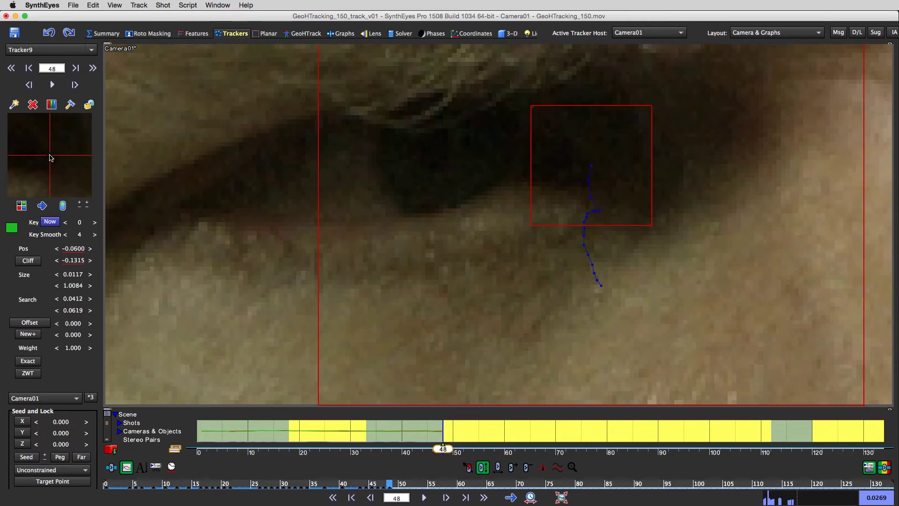
key(s)
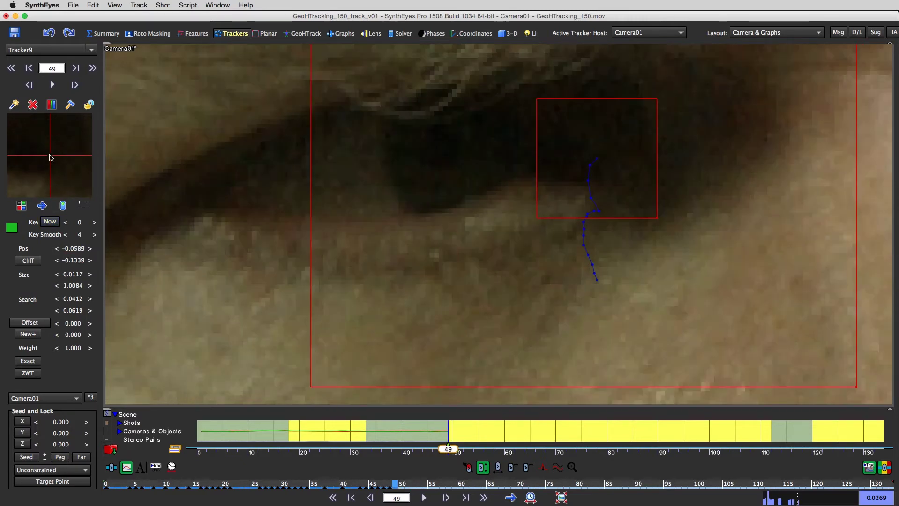
key(s)
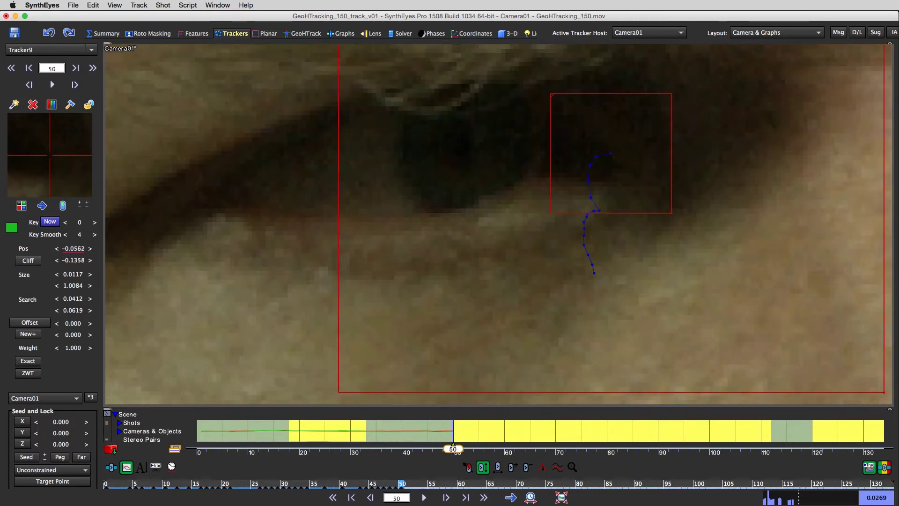
Step: Reset the image preparation levels to High 1.000, Mid 0.500 and Gamma 1.000, and apply them, flushing the cached frames
key(p)
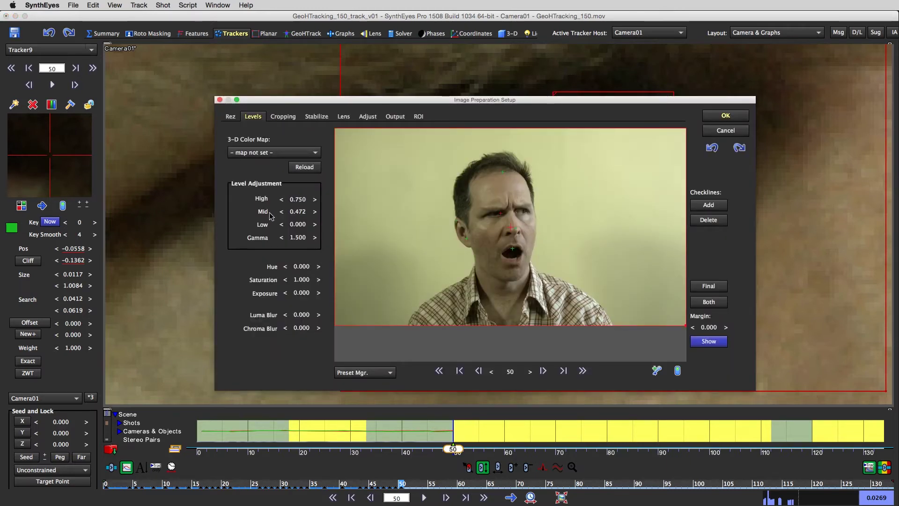
right_click(295, 241)
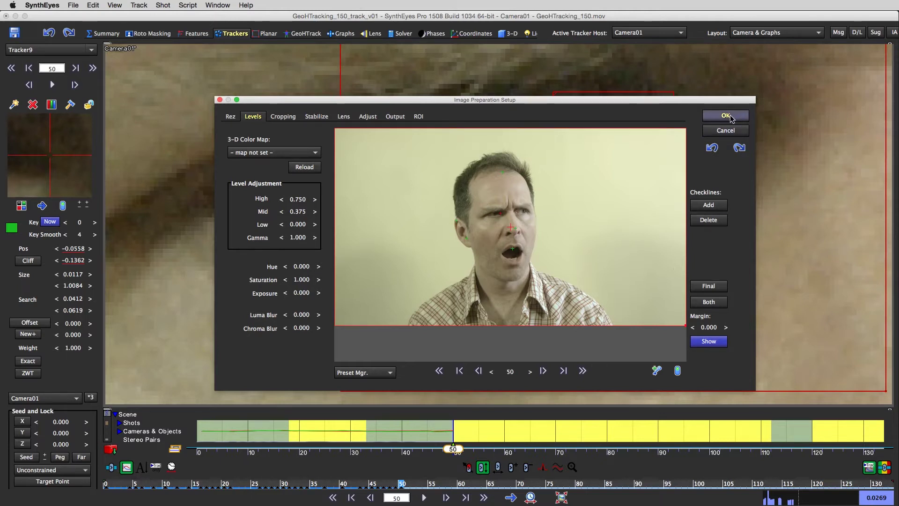
right_click(293, 203)
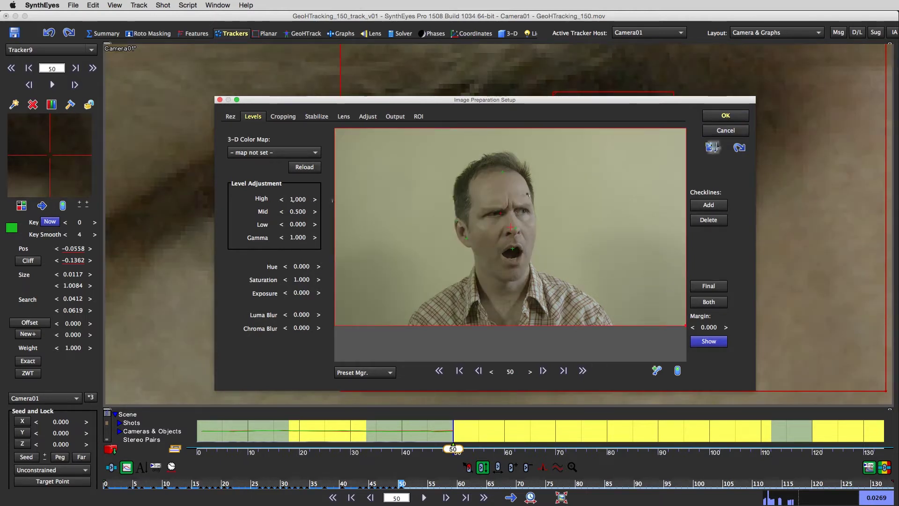
click(726, 117)
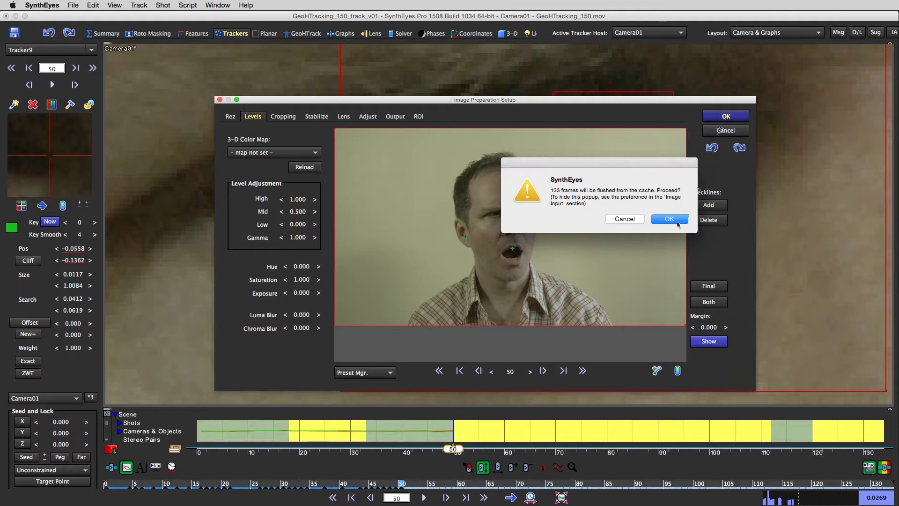
key(Return)
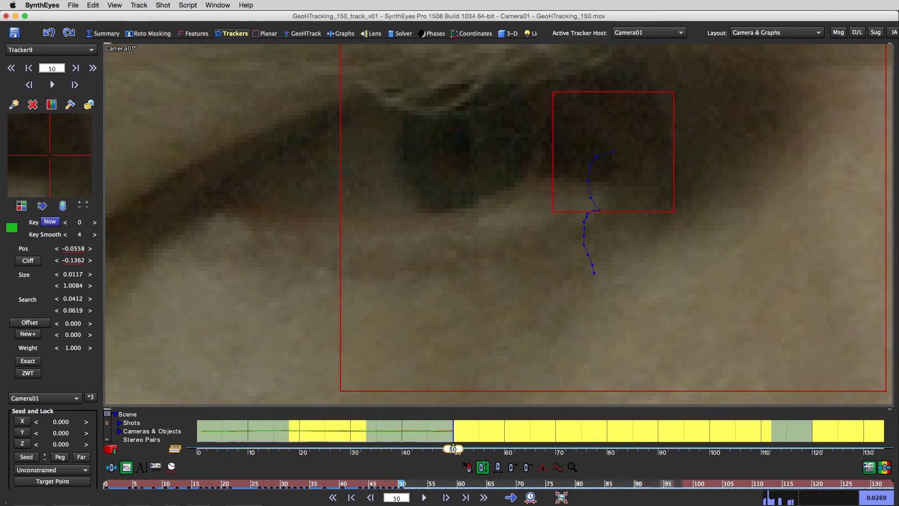
Step: Extend Tracker9's track from frame 50 to frame 52, correcting its position on the inner eye corner
key(d)
drag(50, 152, 55, 155)
key(s)
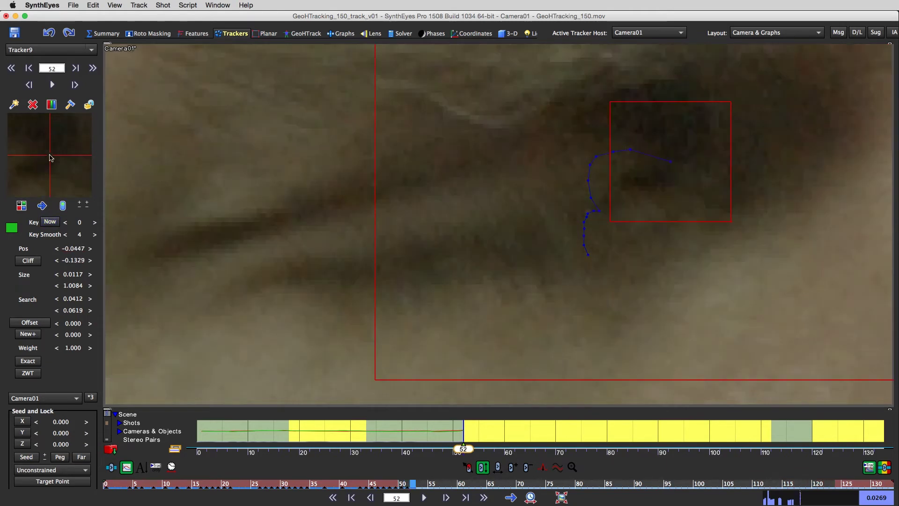
scroll(777, 385, up, 1)
scroll(703, 253, down, 2)
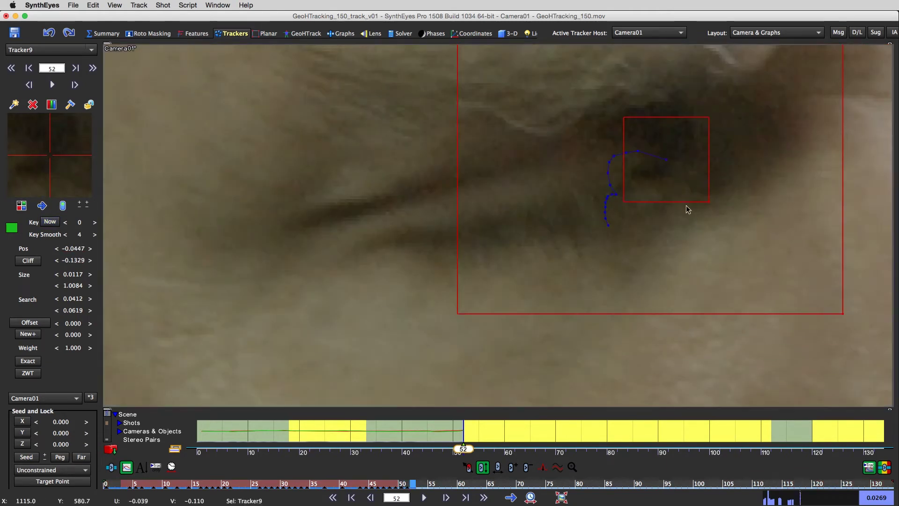
middle_drag(679, 194, 719, 303)
drag(721, 305, 709, 301)
Step: Recheck frame 51, fine-tune Tracker9's position at frame 53, and extend the track frame by frame to frame 57
key(a)
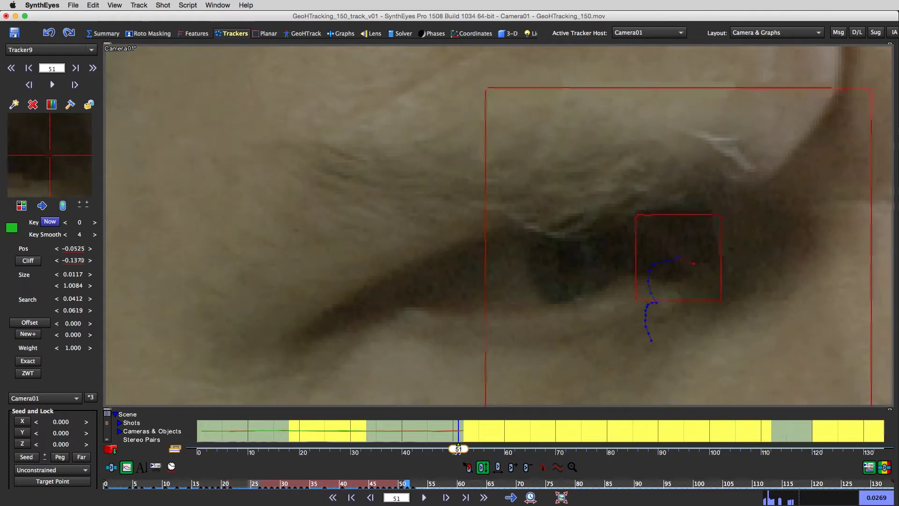
key(s)
key(s)
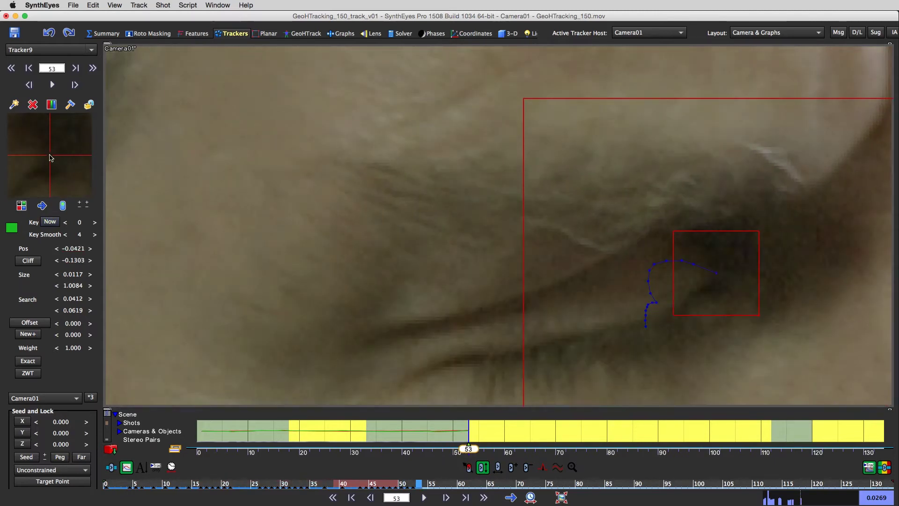
drag(717, 273, 717, 273)
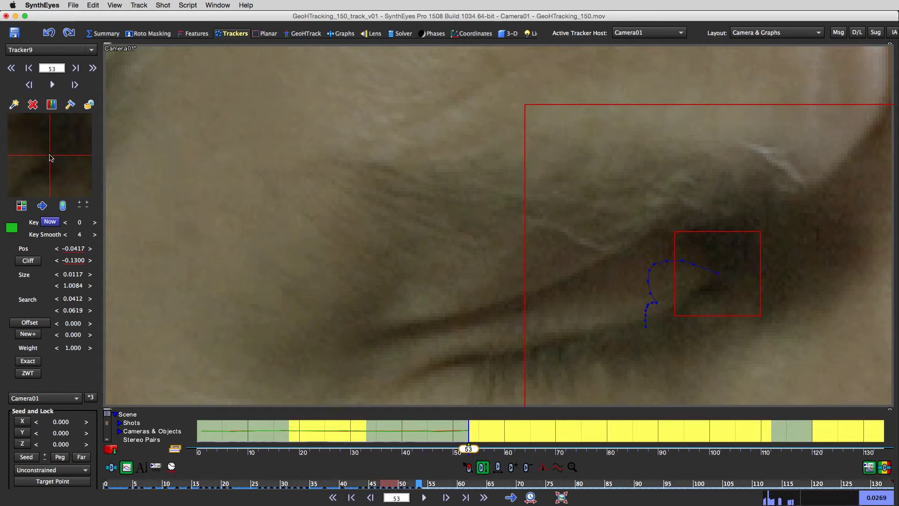
key(s)
key(s)
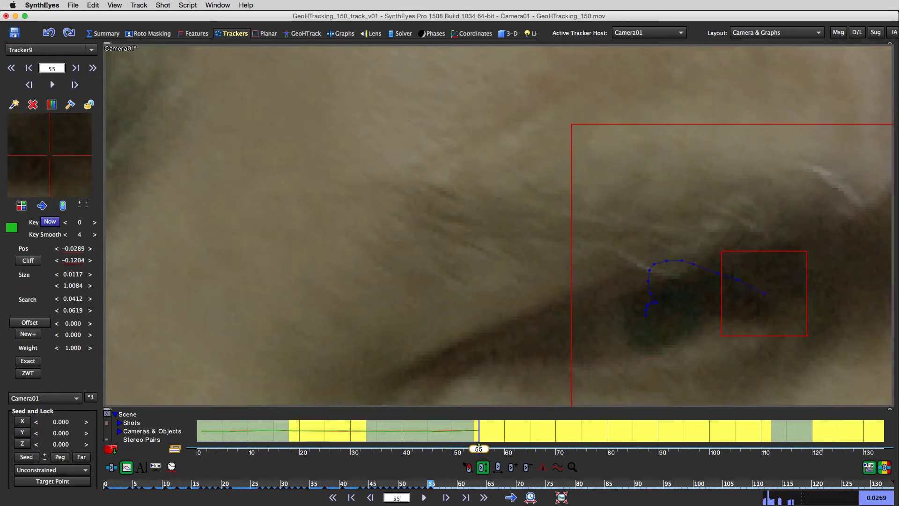
key(s)
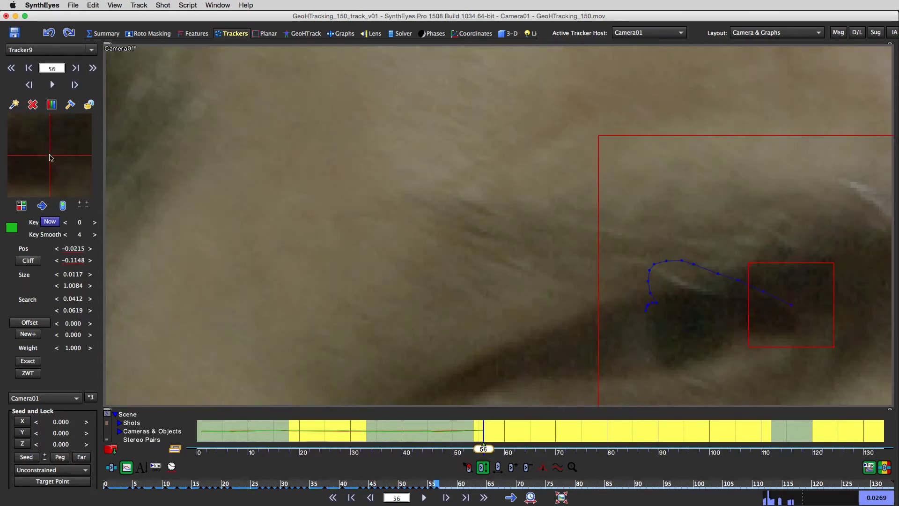
key(s)
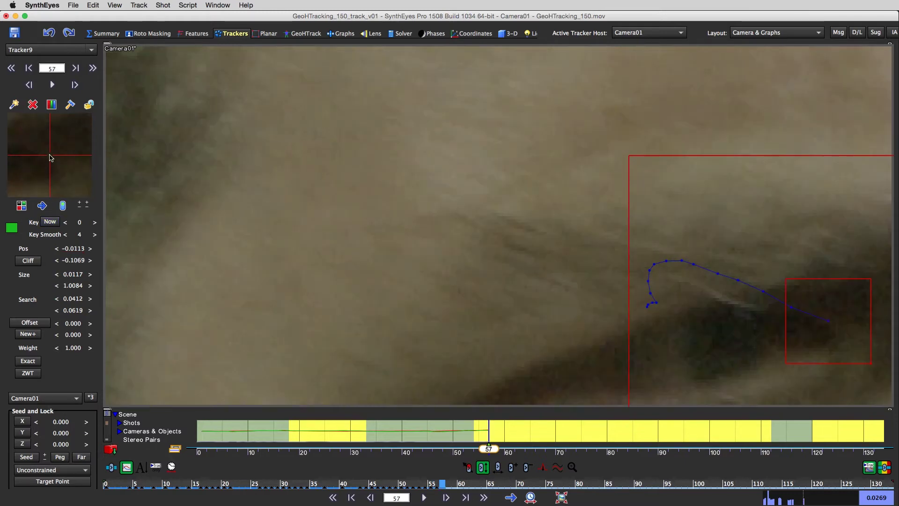
Step: Extend Tracker9's track from frame 57 to frame 59, repositioning it on the eye corner at each frame
scroll(750, 315, down, 4)
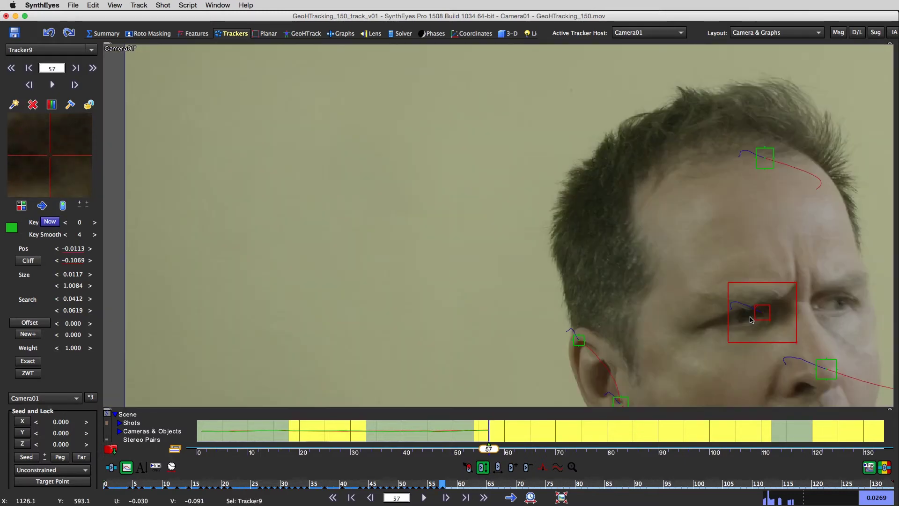
middle_drag(750, 317, 553, 175)
scroll(552, 173, up, 5)
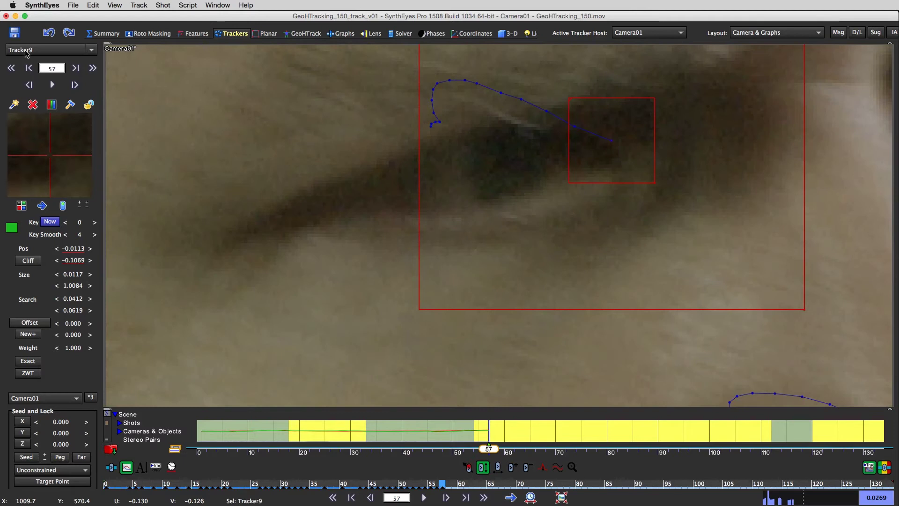
key(d)
drag(49, 155, 43, 160)
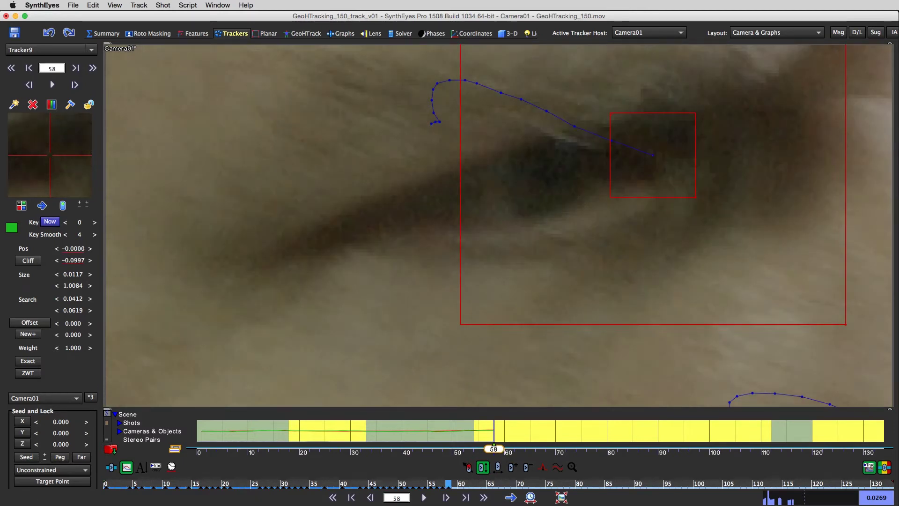
key(d)
click(51, 158)
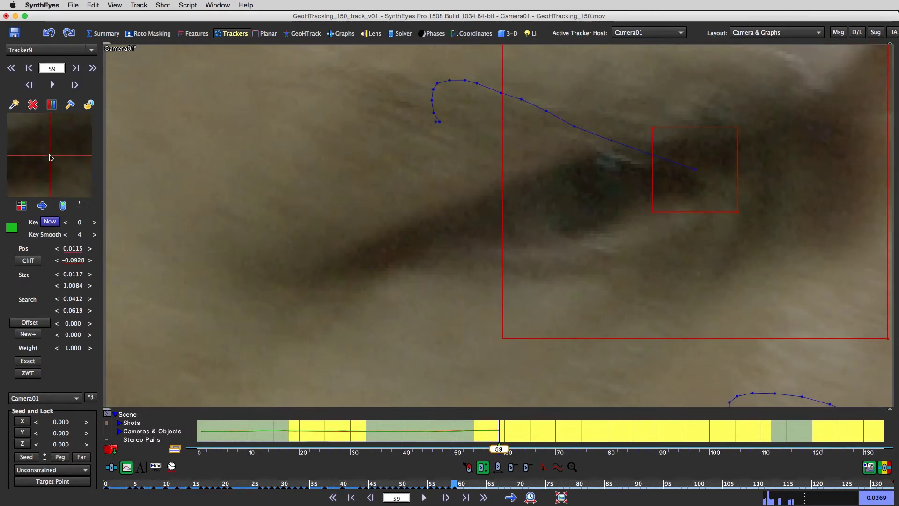
Step: Extend Tracker9's track from frame 59 to frame 63, nudging it back onto the eye corner
scroll(51, 158, down, 1)
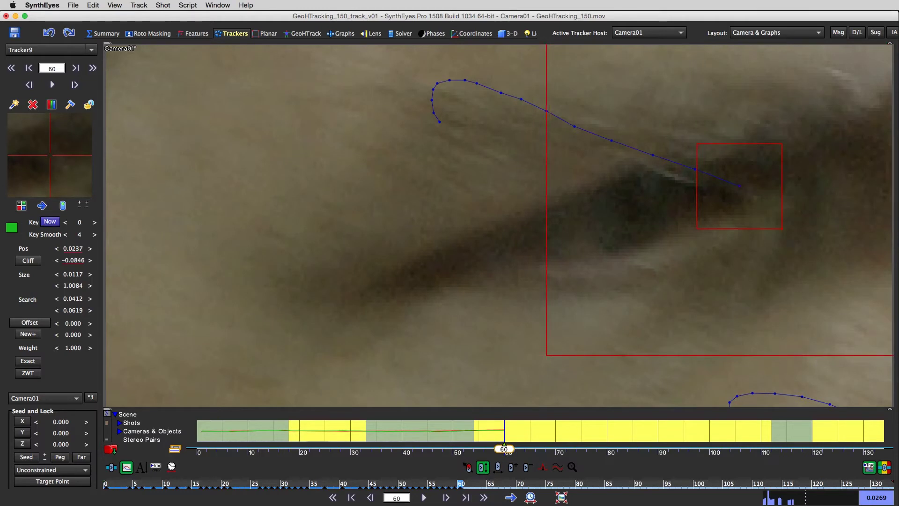
scroll(51, 158, down, 1)
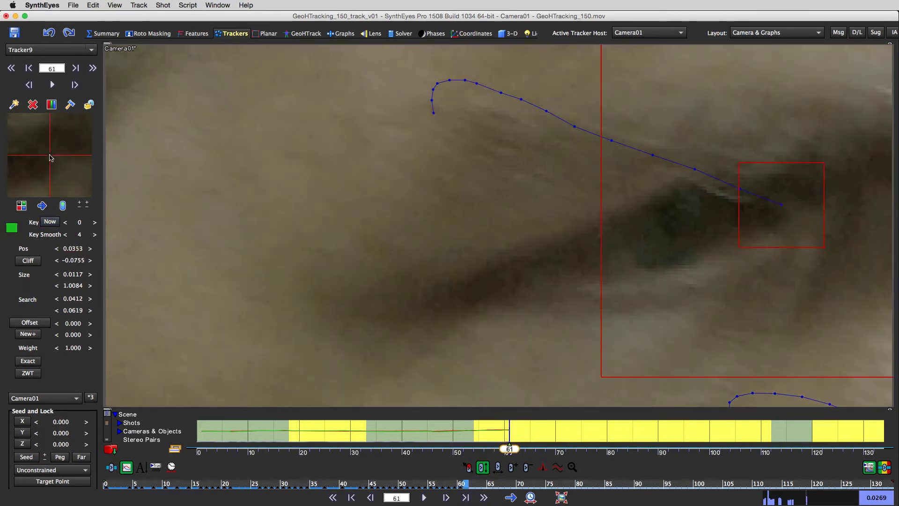
click(50, 157)
scroll(51, 158, down, 1)
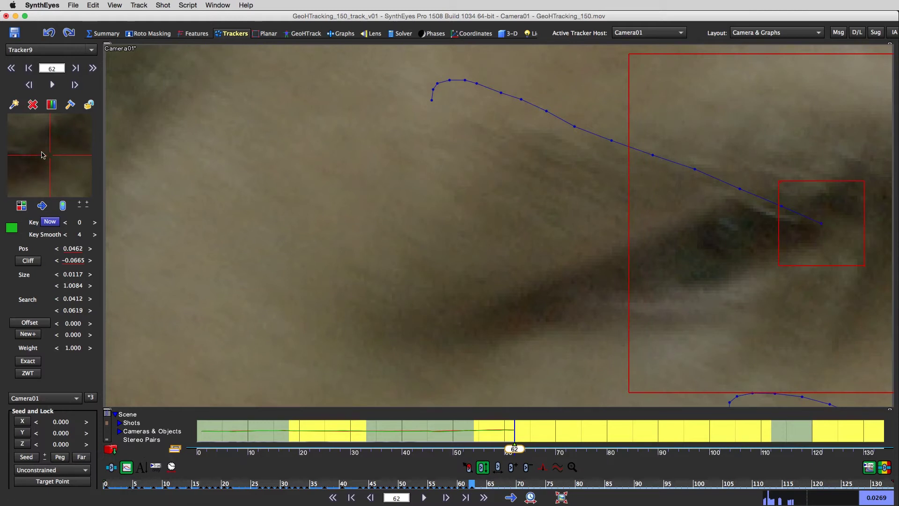
scroll(51, 158, down, 1)
drag(51, 158, 66, 161)
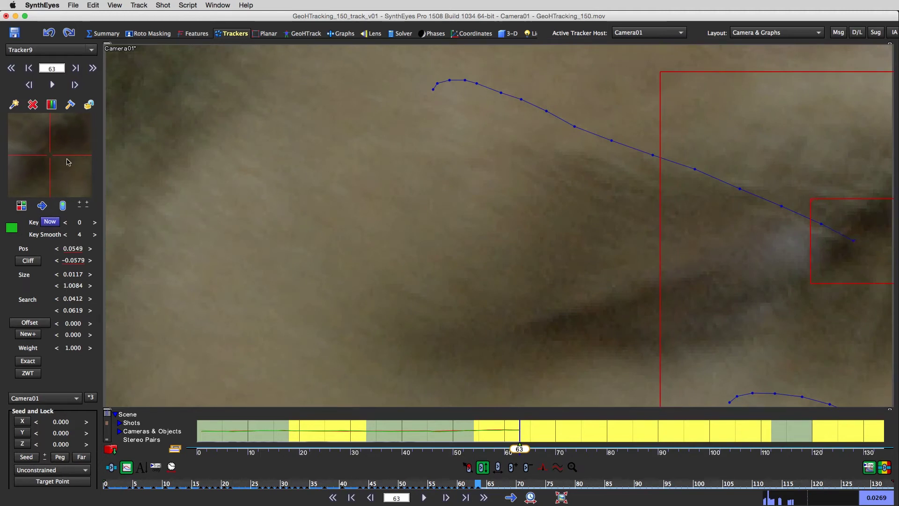
Step: Correct Tracker9's eye-corner position at frame 63 and extend the track to frame 67
scroll(466, 201, down, 4)
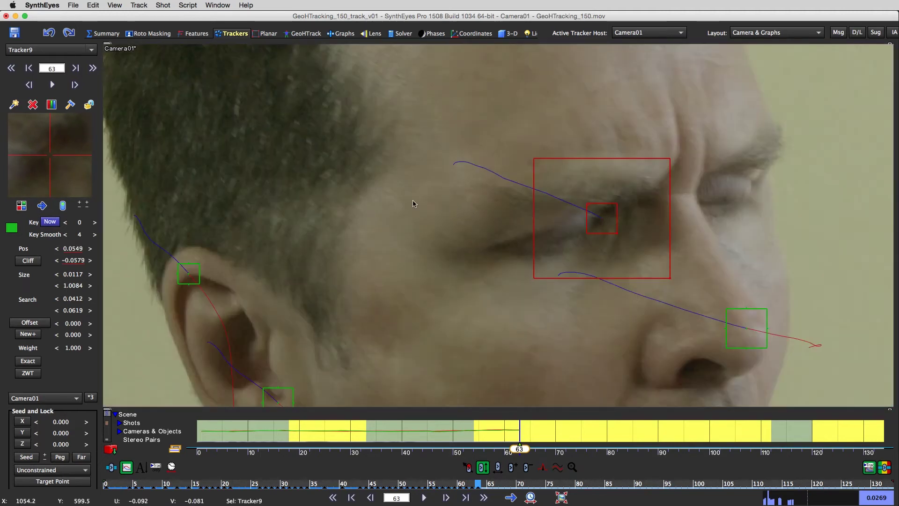
scroll(413, 204, up, 5)
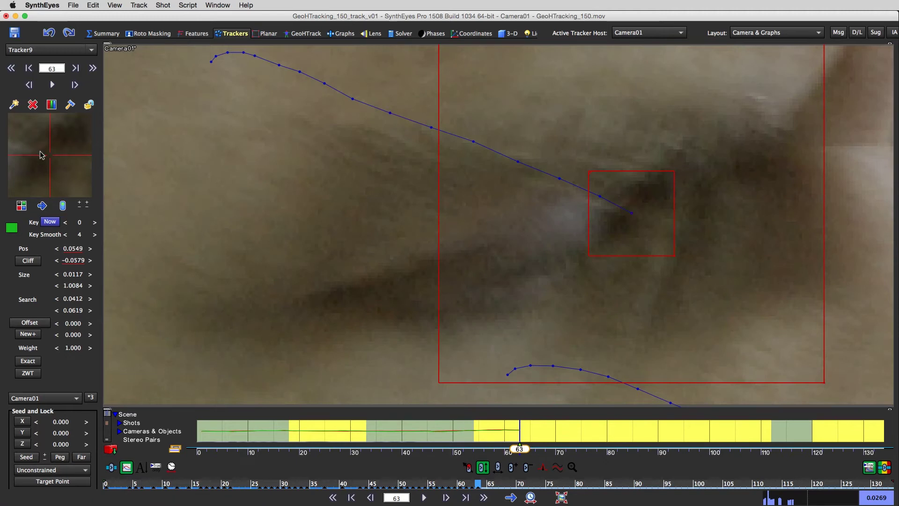
drag(41, 155, 57, 156)
key(d)
key(d)
key(s)
key(d)
click(49, 158)
scroll(368, 235, up, 1)
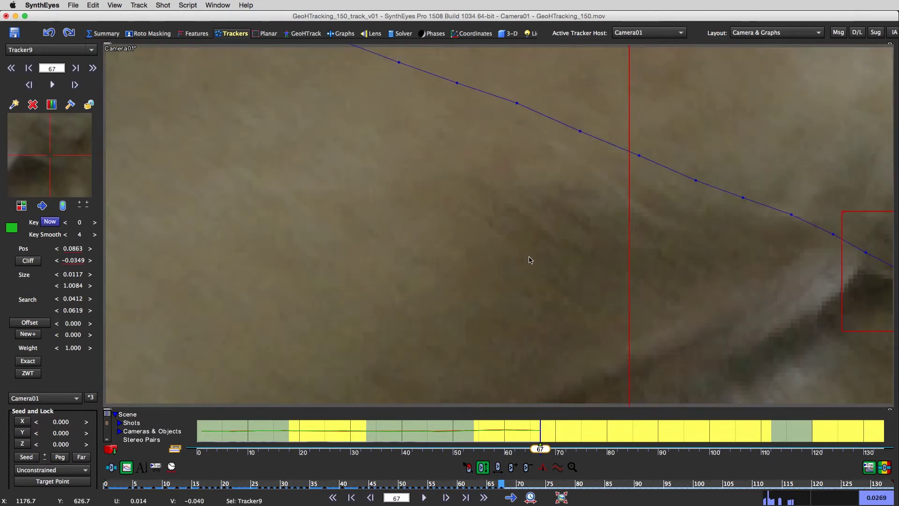
Step: Disable Tracker9 at the end of its tracked stretch around frame 67
scroll(530, 260, down, 2)
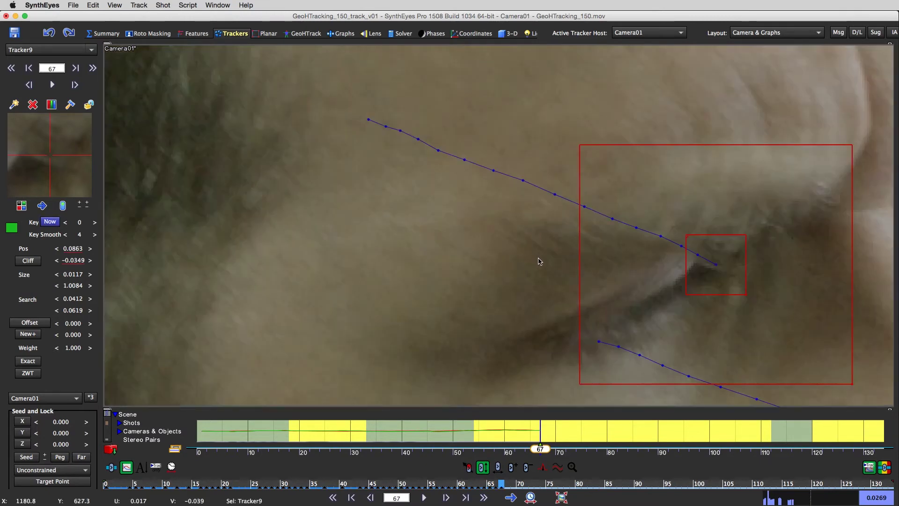
middle_drag(705, 252, 492, 188)
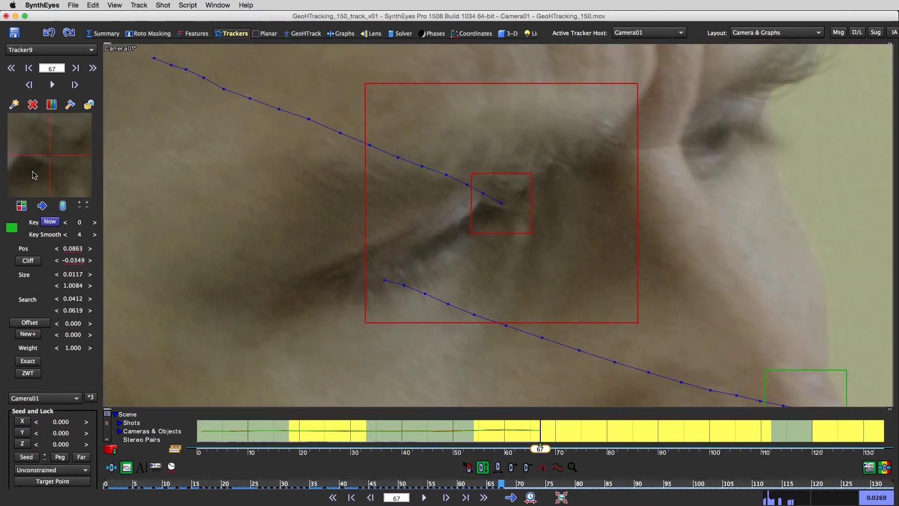
click(63, 206)
Step: Advance to frame 84 and place Tracker9 on the inner eye corner again
key(Right)
key(Right)
key(Right)
key(Right)
key(Right)
key(Right)
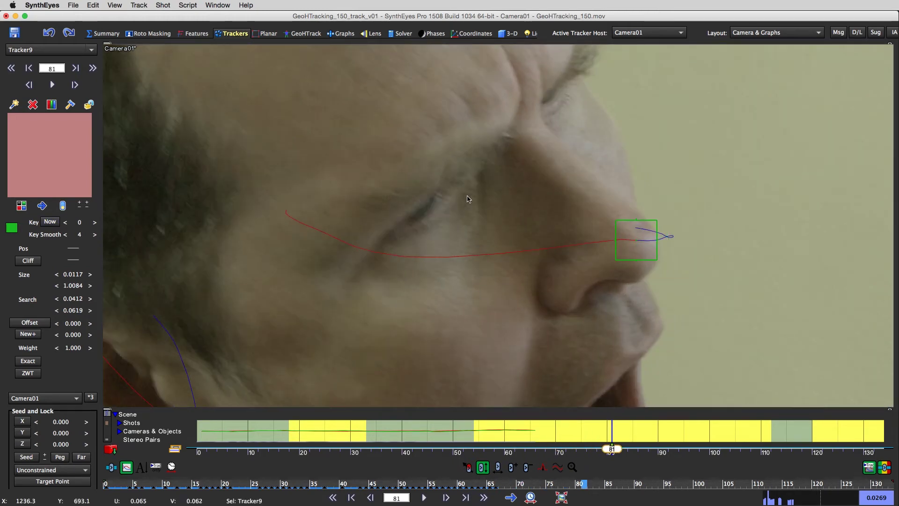
scroll(453, 192, up, 2)
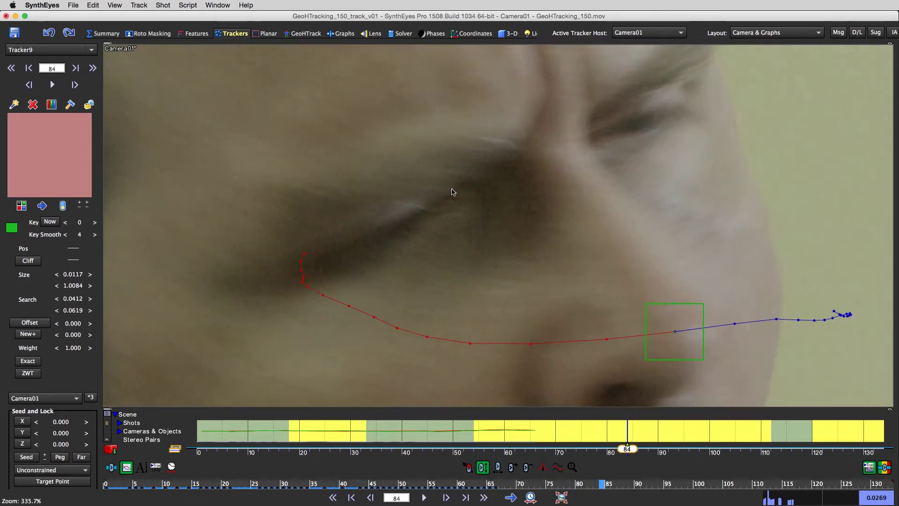
scroll(453, 192, up, 2)
key(s)
key(d)
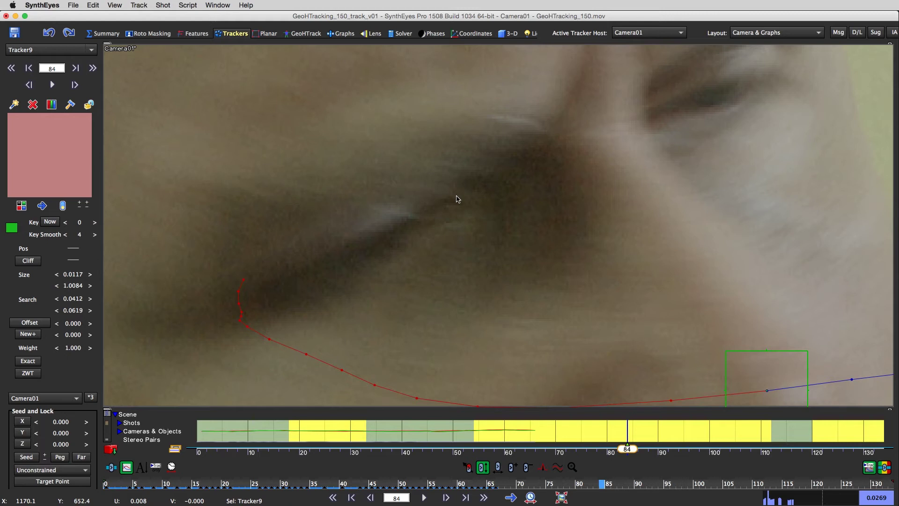
drag(453, 196, 453, 196)
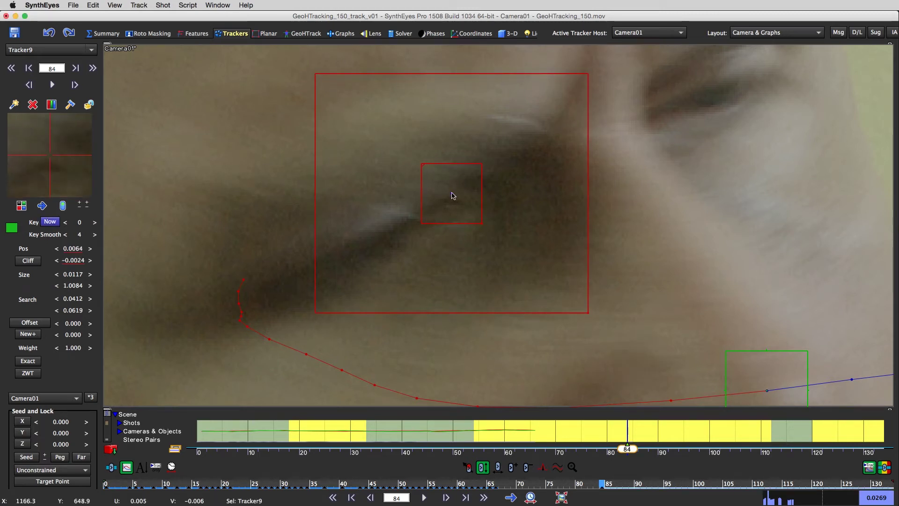
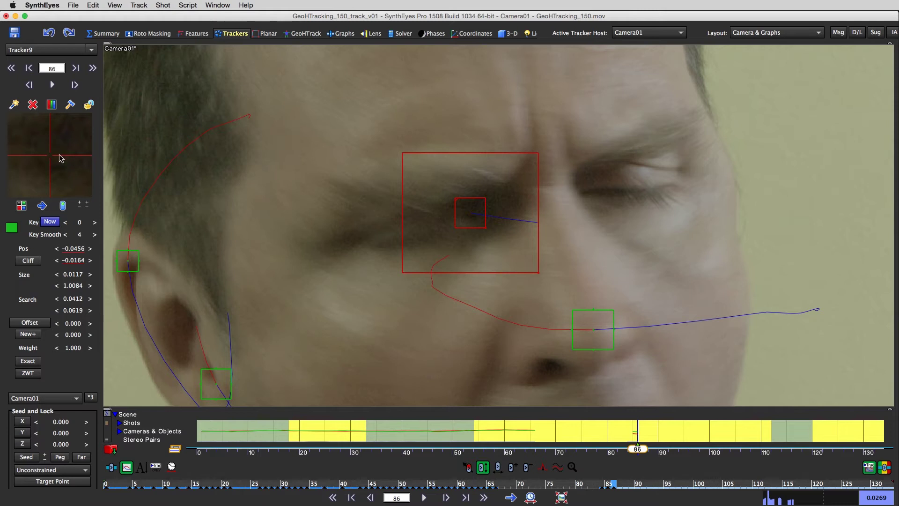
Step: Extend Tracker9's track from frame 86 to frame 88, correcting its position on the eye corner
key(d)
drag(50, 155, 53, 156)
key(Right)
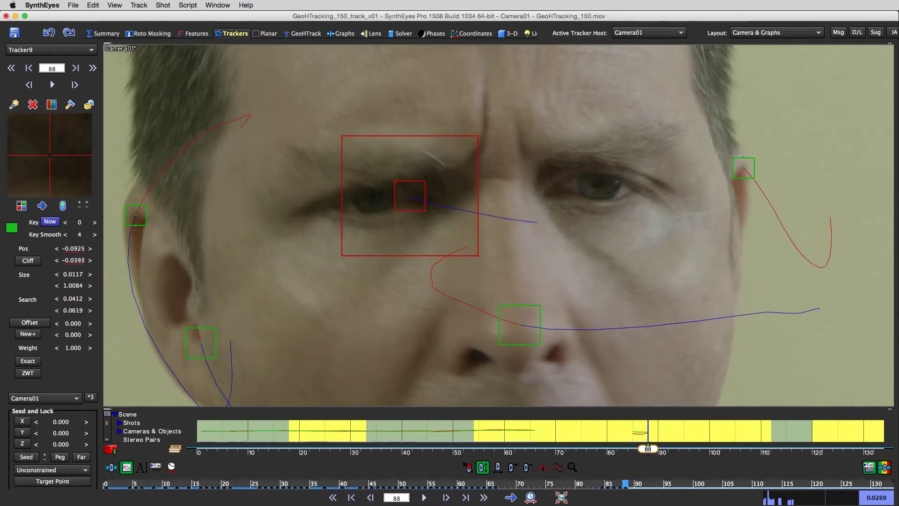
scroll(422, 195, up, 5)
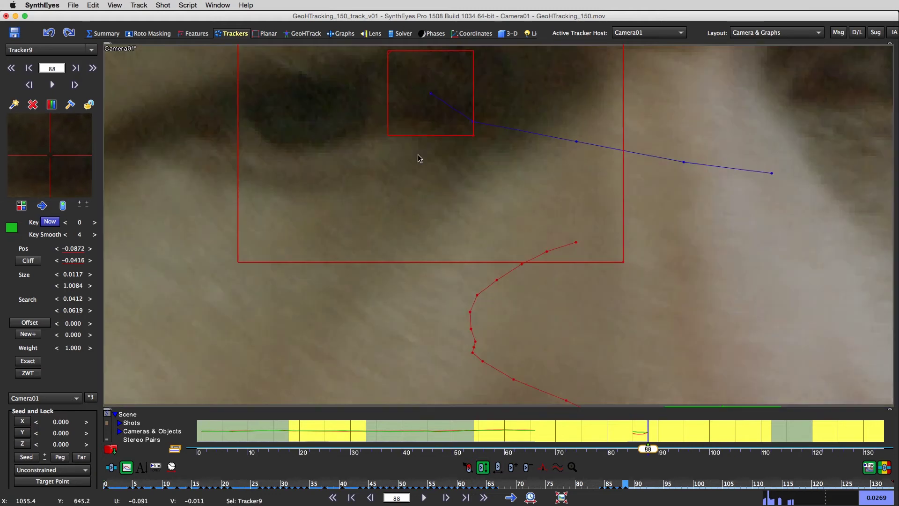
Step: Refine Tracker9's eye-corner positions at frames 86 to 88 and extend the track to frame 89
key(Left)
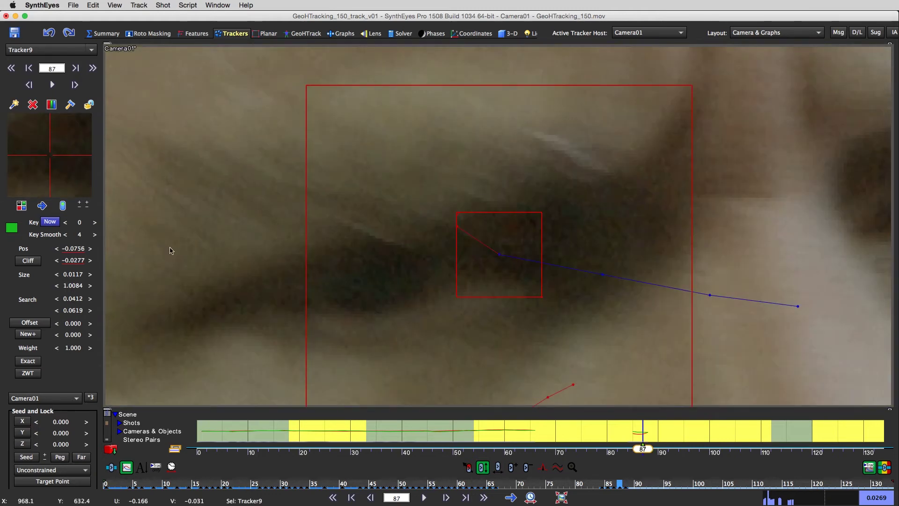
key(Left)
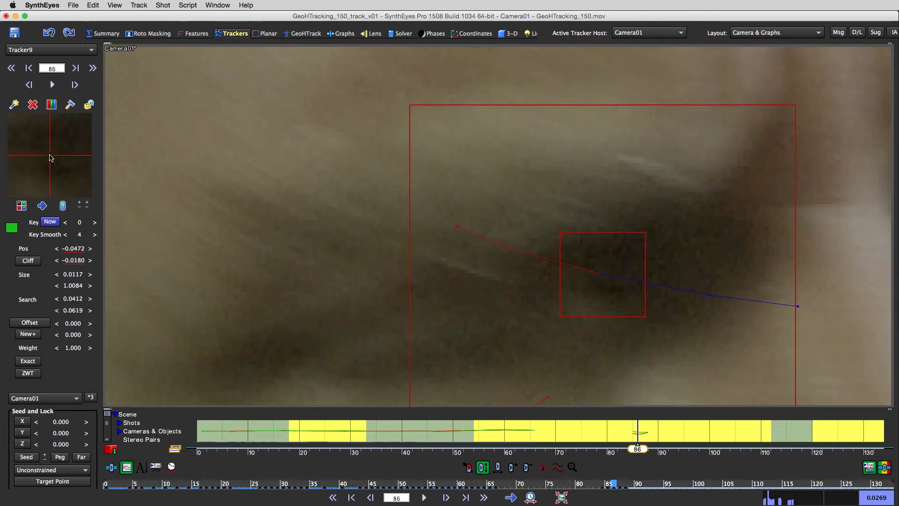
key(Right)
key(Right)
key(Right)
mouse_move(49, 155)
mouse_down()
mouse_move(77, 141)
mouse_move(42, 151)
mouse_up()
Step: Step back to frame 85 to check Tracker9's path, and extend the track to frame 90
key(Left)
key(Right)
key(Left)
key(Left)
key(Left)
key(Left)
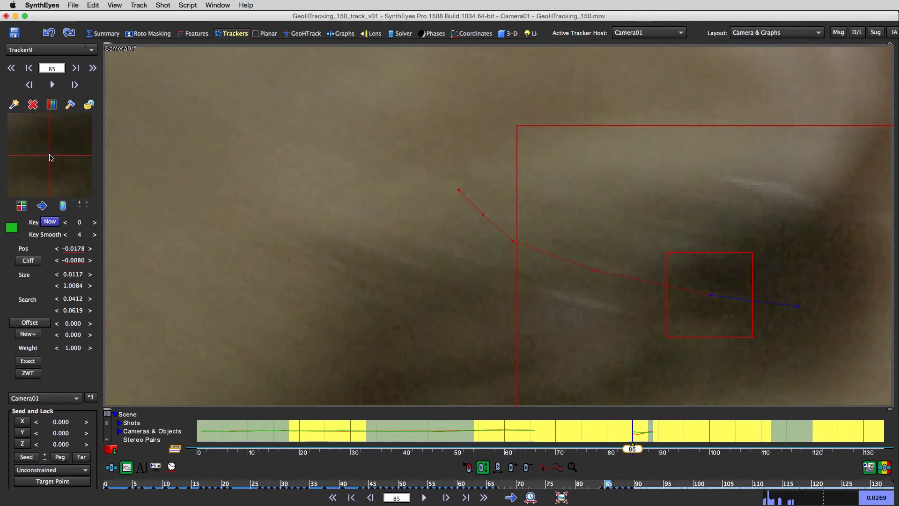
key(Right)
key(Right)
key(Right)
key(Right)
key(Right)
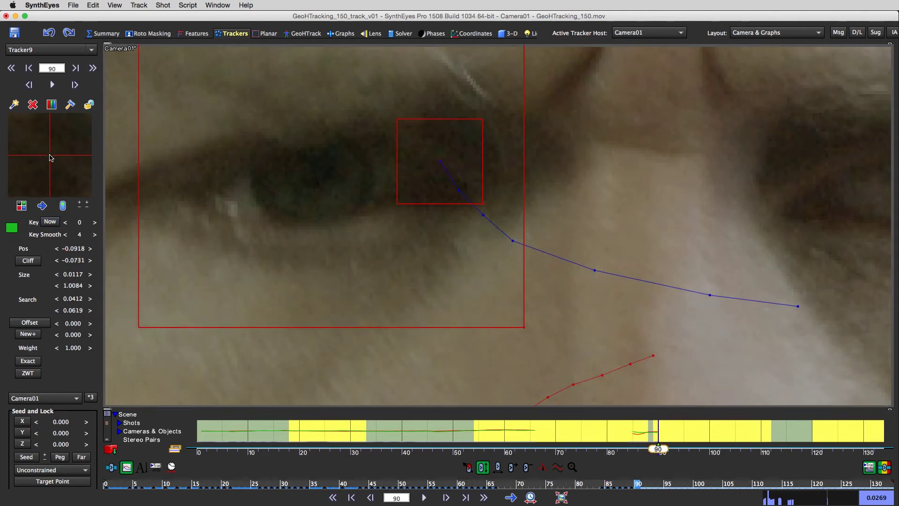
Step: Refine Tracker9's eye-corner positions at frames 86 to 90 and extend the track to frame 91
mouse_move(50, 155)
mouse_down()
mouse_move(67, 165)
mouse_move(46, 159)
mouse_up()
key(Right)
key(Left)
key(Left)
key(Left)
key(Left)
key(Left)
key(Right)
key(Right)
key(Right)
key(Right)
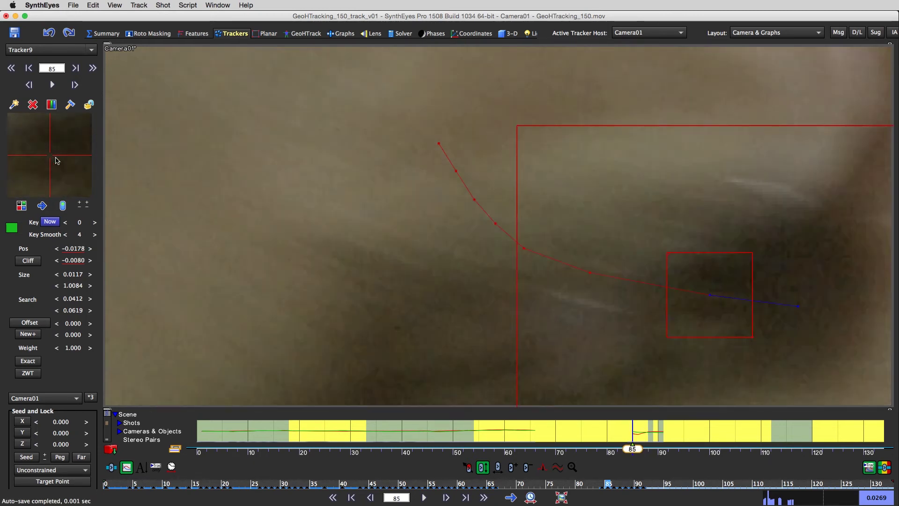
Step: Extend Tracker9's track to frame 92 and smooth its eye-corner positions at frames 88 to 91
key(Right)
key(Right)
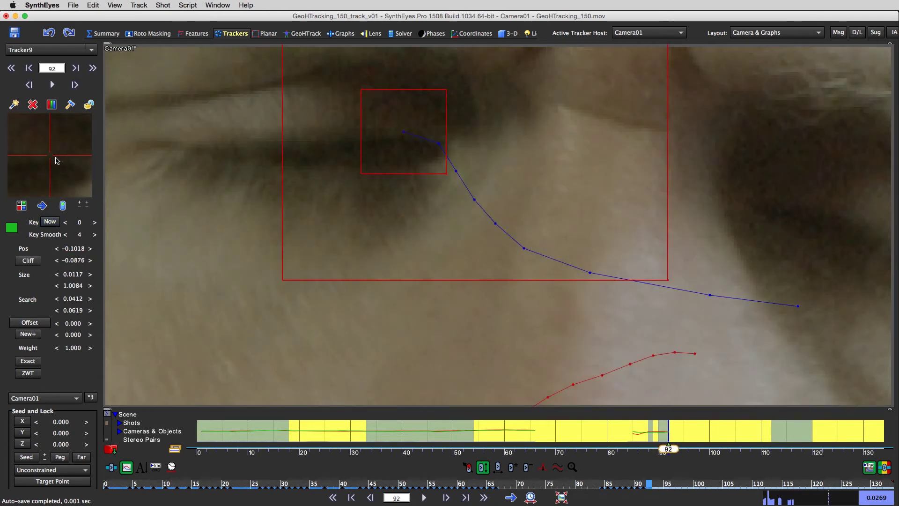
key(Left)
drag(56, 161, 49, 155)
key(Left)
key(Left)
key(Left)
key(Left)
key(Right)
key(Right)
key(Right)
key(Right)
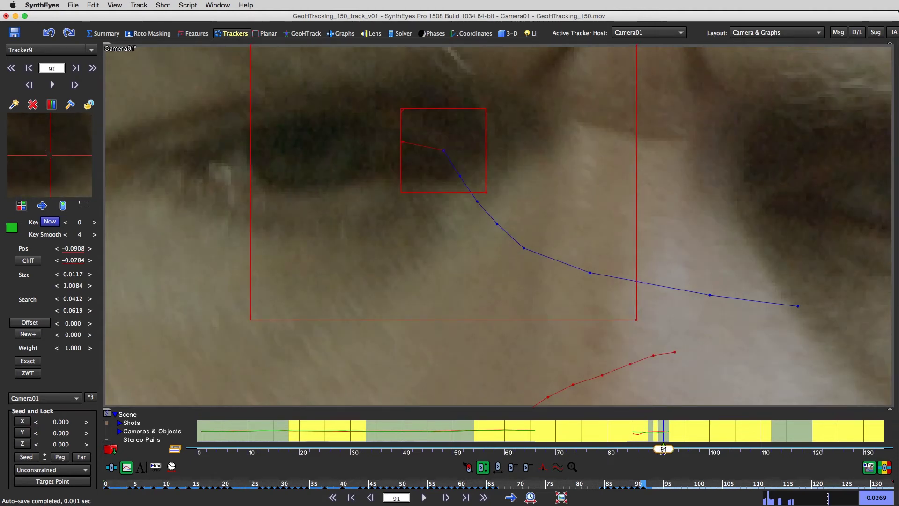
Step: Correct Tracker9's eye-corner position at frame 92 and extend the track to frame 96
key(Right)
mouse_move(49, 155)
mouse_down()
mouse_move(16, 157)
mouse_move(50, 148)
mouse_move(39, 162)
mouse_move(45, 157)
mouse_up()
key(Right)
key(Right)
key(Right)
key(Right)
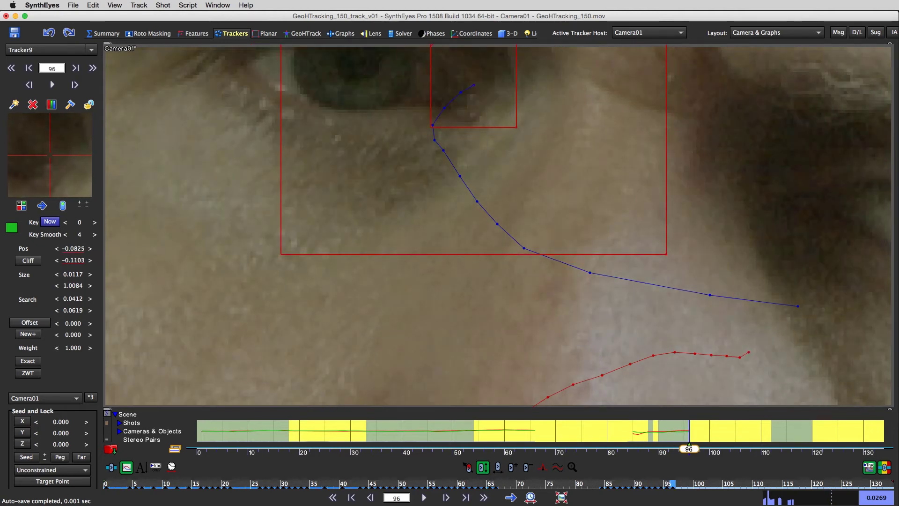
Step: Extend Tracker9's track to frame 99, nudging its eye-corner position at frame 97
key(Right)
middle_drag(577, 209, 612, 328)
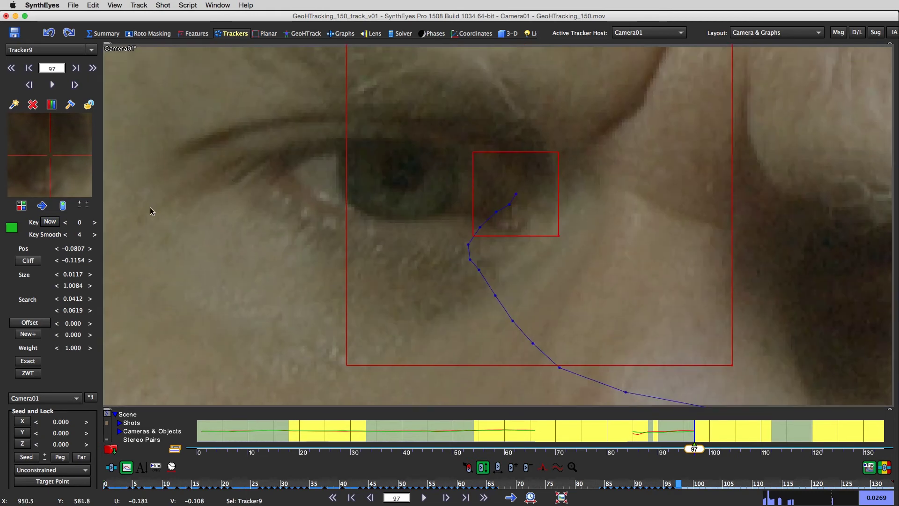
drag(51, 154, 51, 156)
key(Right)
key(Left)
key(Right)
key(Right)
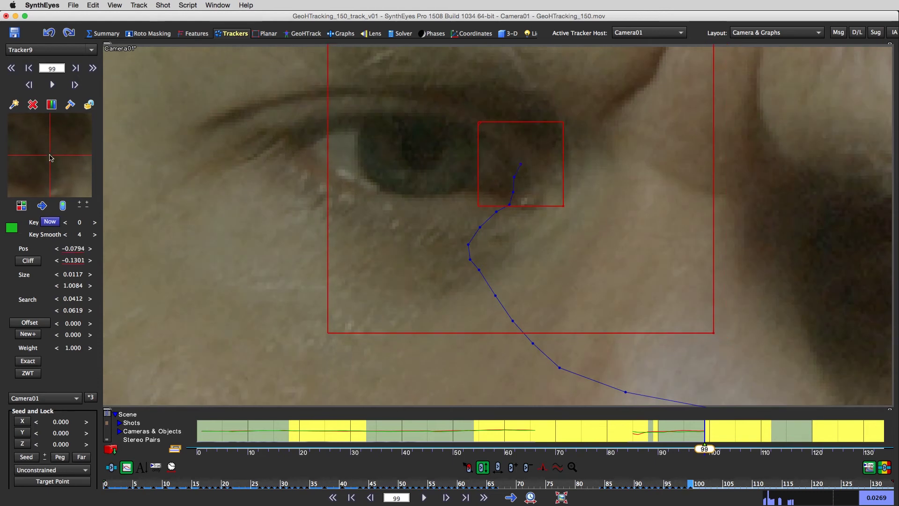
Step: Extend Tracker9's track to frame 103, shifting its position slightly toward the nose at frame 102
key(s)
key(s)
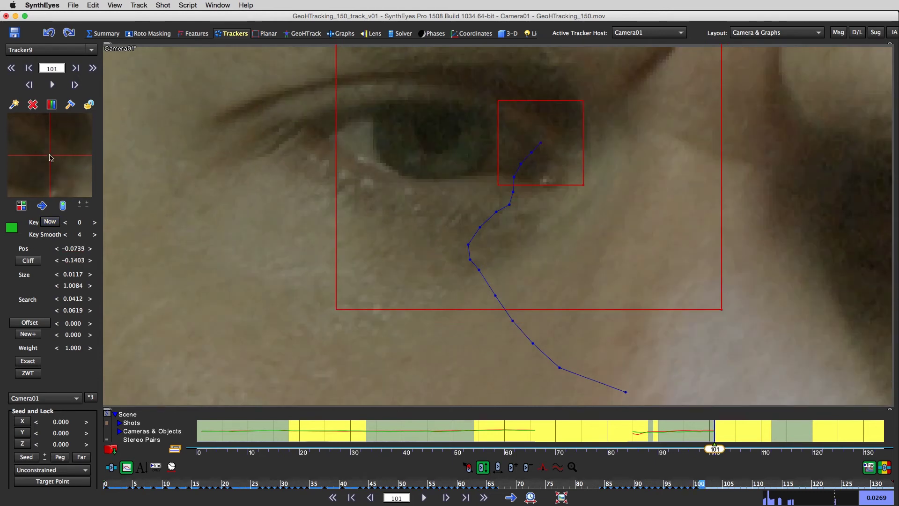
key(s)
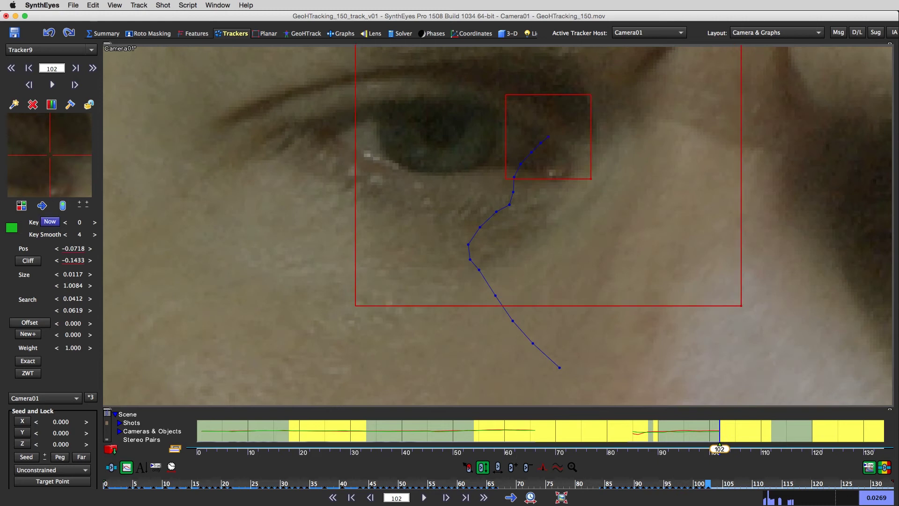
drag(548, 137, 551, 137)
key(s)
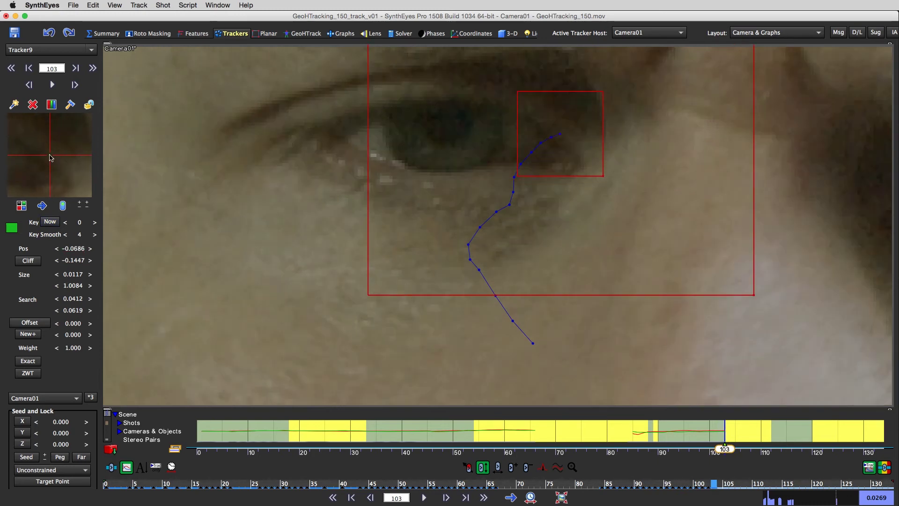
Step: Extend Tracker9's track to frame 106, keying its eye-corner position at frame 105
key(s)
key(Left)
key(s)
click(50, 155)
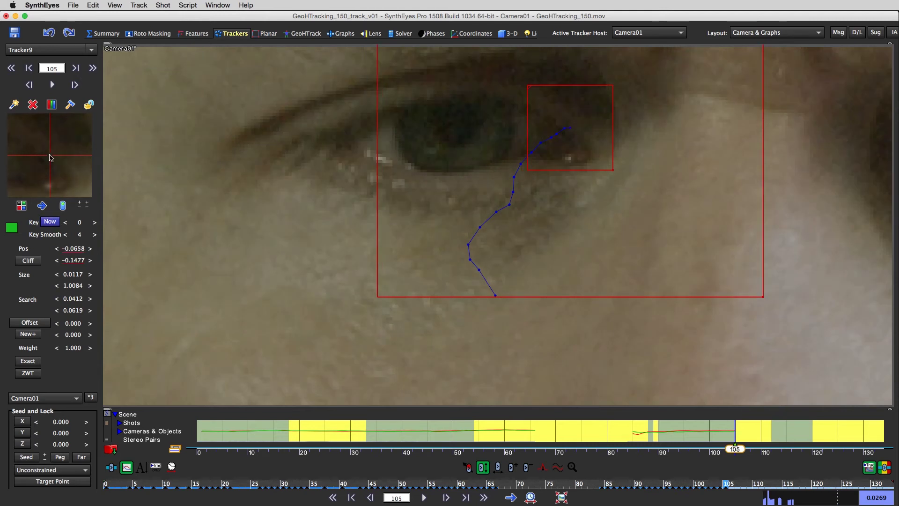
key(d)
click(49, 156)
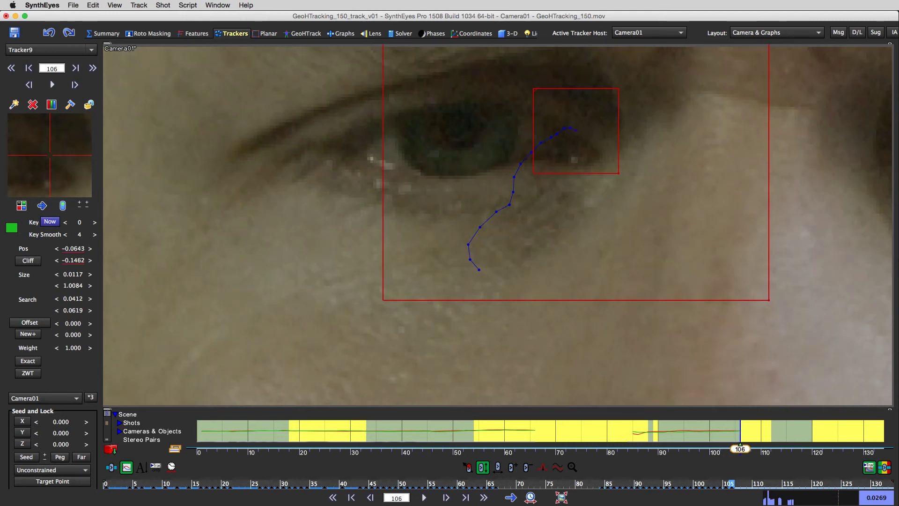
Step: Adjust Tracker9's eye-corner position around frame 107 and extend the track into the blink at frame 109
key(s)
mouse_move(51, 158)
mouse_down()
mouse_move(62, 157)
mouse_move(52, 159)
mouse_up()
key(s)
key(s)
key(s)
key(a)
key(s)
key(d)
key(d)
key(d)
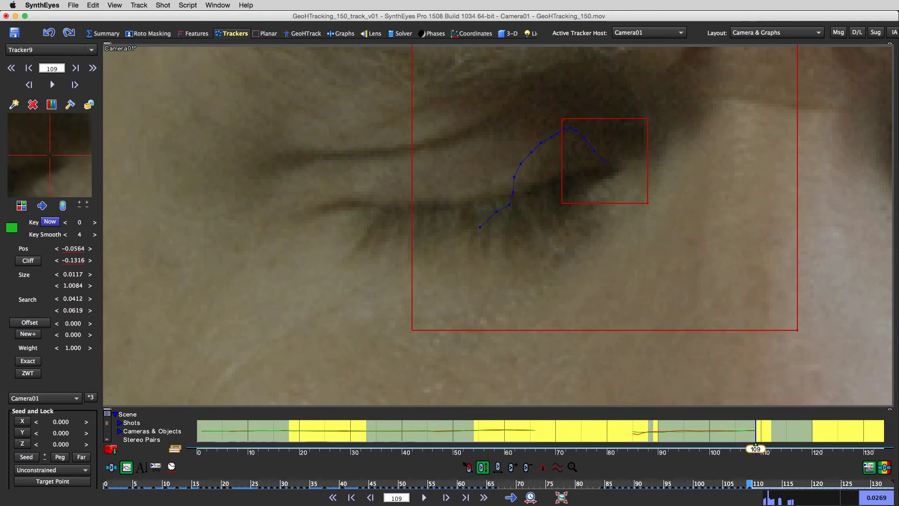
Step: Refine Tracker9's eye-corner position just past frame 109 while the eyelid is closed
key(s)
key(d)
drag(52, 159, 48, 160)
key(d)
key(d)
Step: Extend Tracker9's track through the closed-eye frames to frame 121
key(s)
key(s)
key(s)
key(s)
key(s)
key(s)
key(s)
key(s)
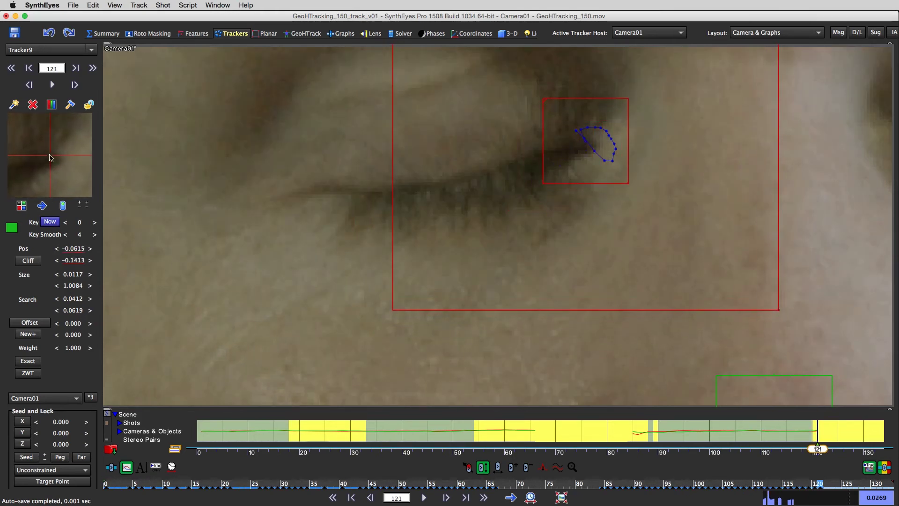
Step: Extend Tracker9's track to frame 123 and move it back toward the inner eye corner as the eye reopens
key(s)
key(s)
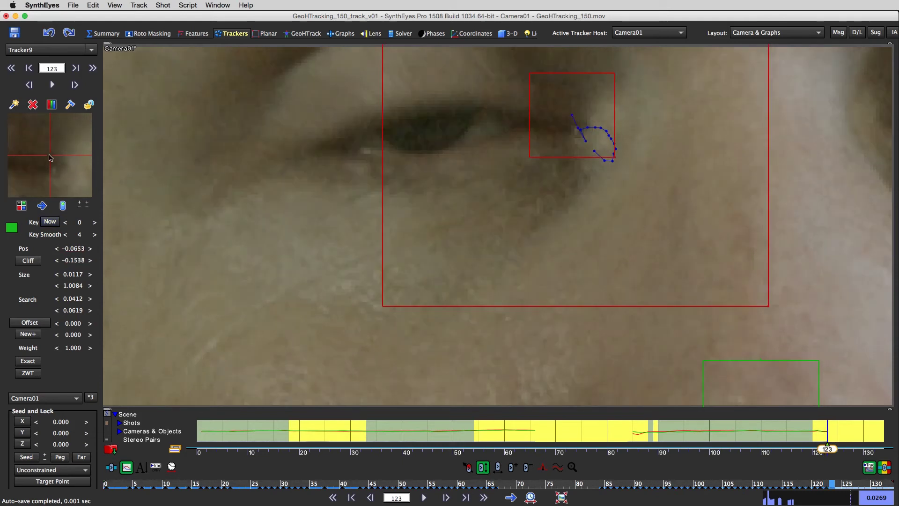
drag(50, 155, 49, 155)
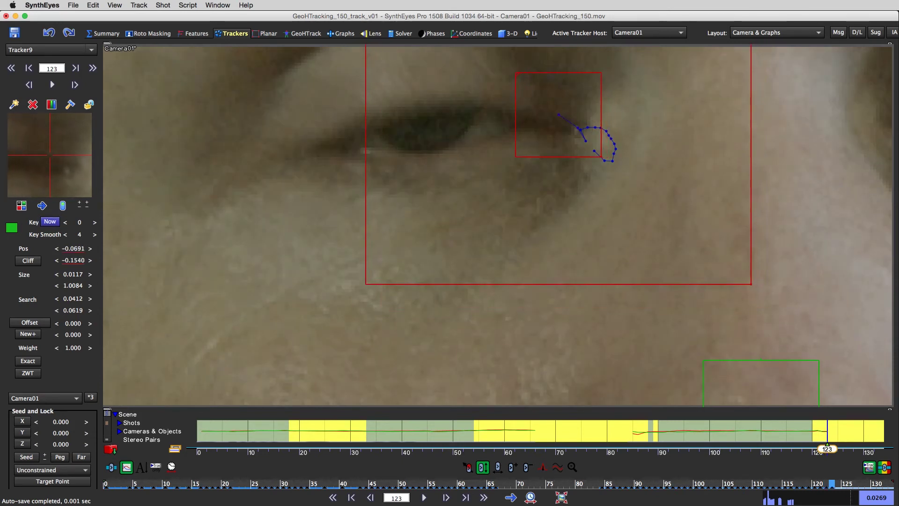
Step: Step back to frame 121 and correct Tracker9's position on the closed eye's inner corner
key(a)
key(a)
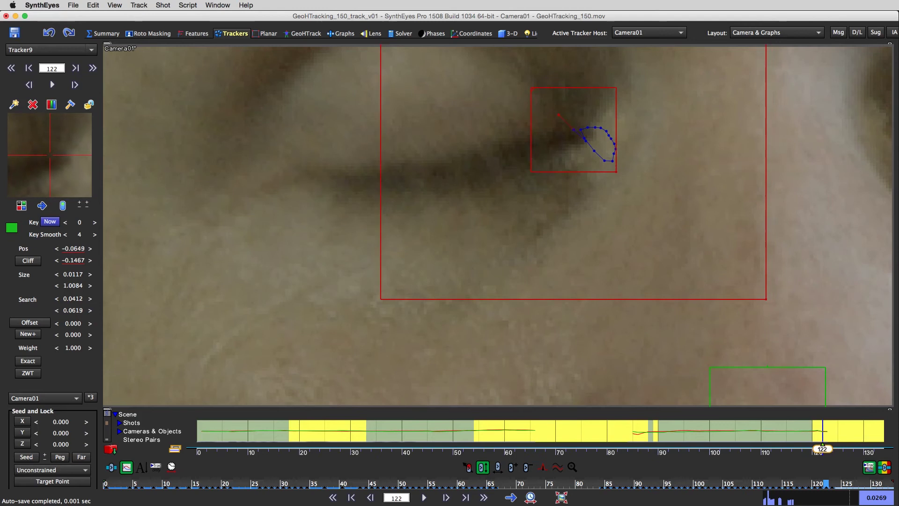
key(a)
key(s)
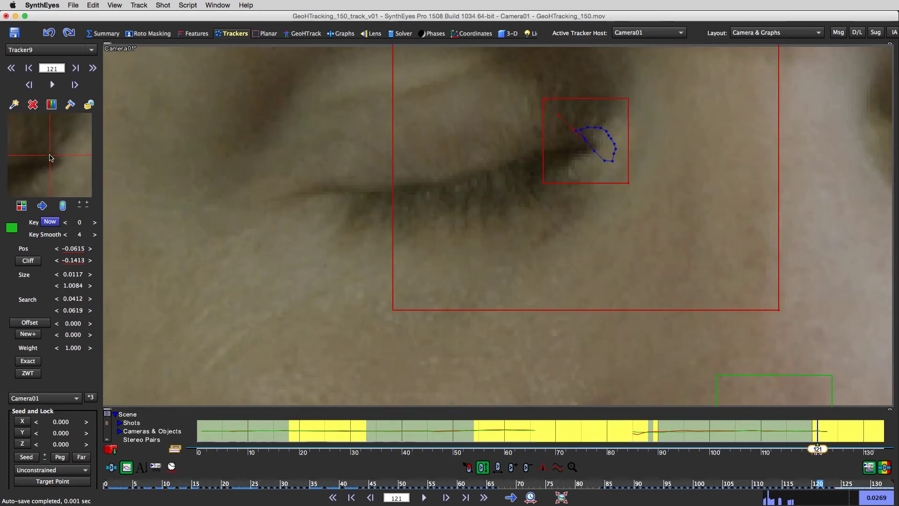
key(s)
key(d)
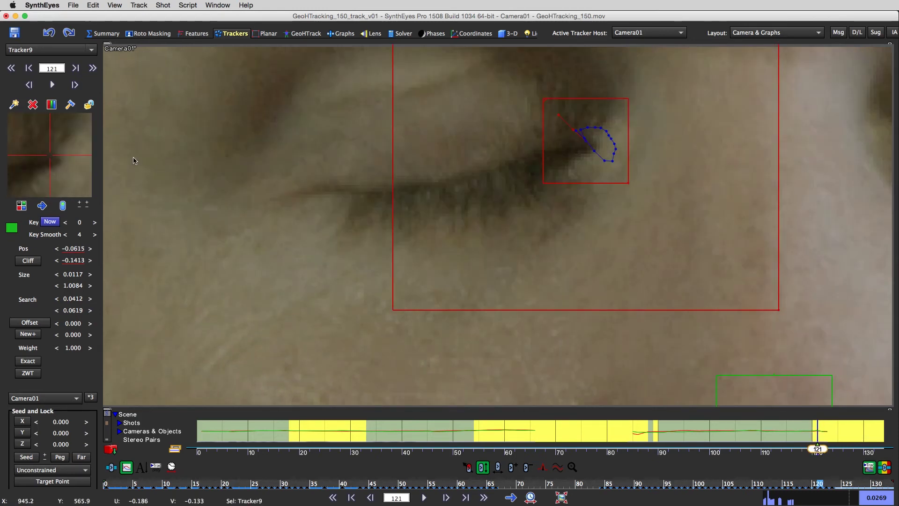
scroll(123, 162, up, 1)
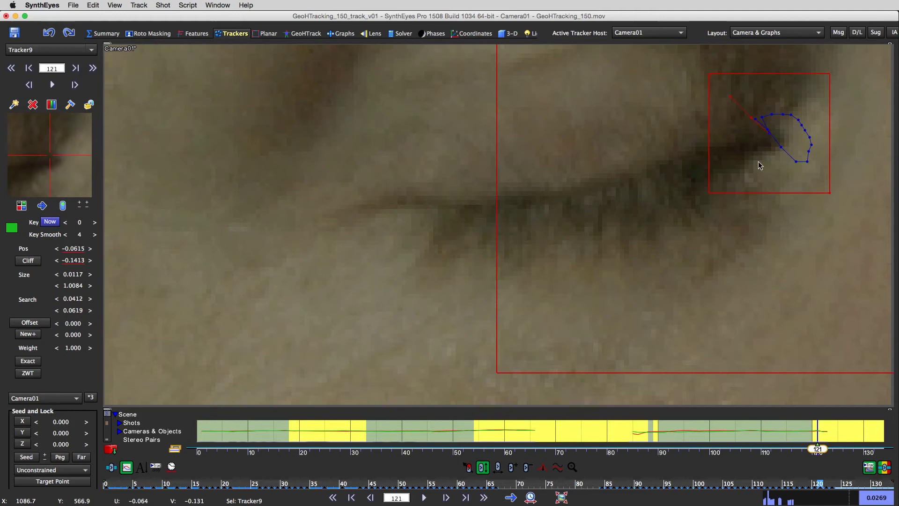
key(s)
key(a)
mouse_move(49, 155)
mouse_down()
mouse_move(57, 166)
mouse_move(49, 157)
mouse_up()
Step: Step back and forth through the frames around 121 to check Tracker9's smoothed path up to frame 123
key(d)
key(a)
key(a)
key(a)
key(s)
key(s)
key(s)
key(s)
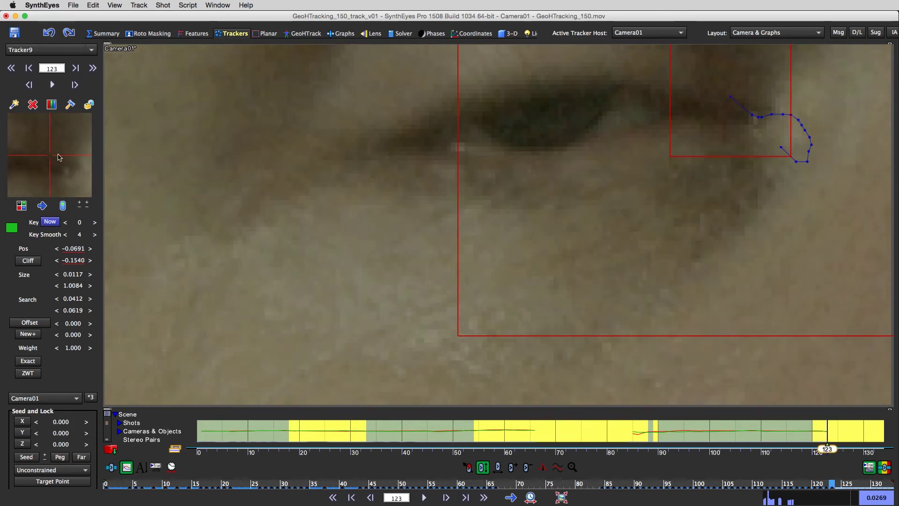
Step: Reposition Tracker9 on the eye corner at frame 123 and check the frames that follow
drag(55, 166, 51, 157)
key(s)
key(s)
key(s)
key(d)
key(d)
key(d)
Step: Extend Tracker9's track to the shot's last frame, 133
key(s)
key(s)
key(s)
key(s)
key(s)
key(s)
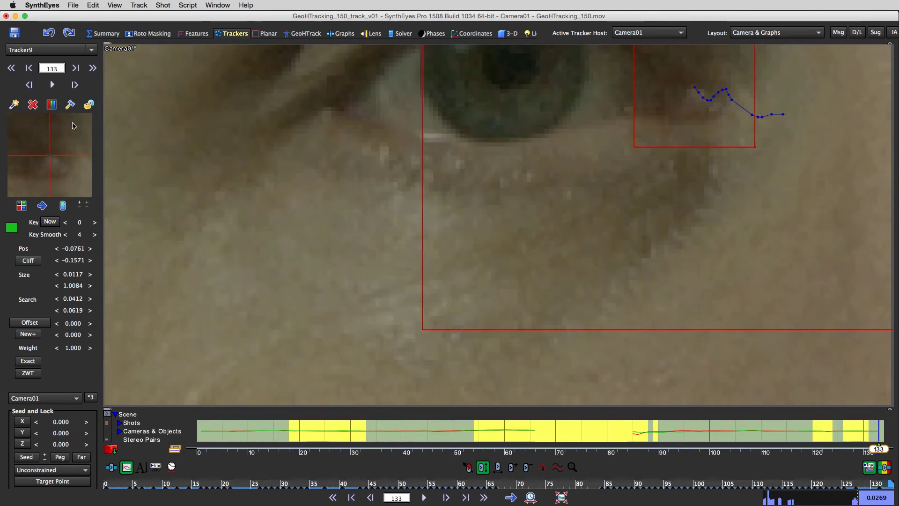
Step: Lock Tracker9 and keep the camera view centred on it with the whole head in frame
click(88, 104)
scroll(554, 291, down, 5)
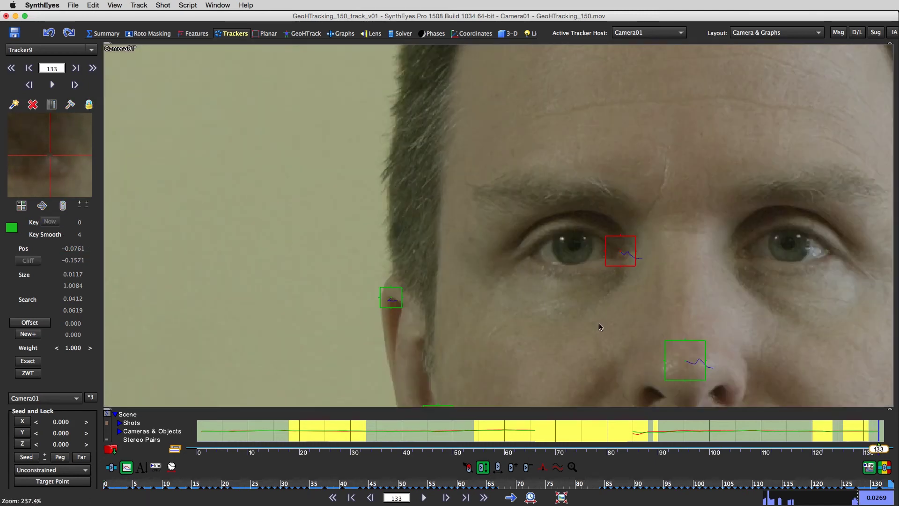
scroll(657, 277, down, 5)
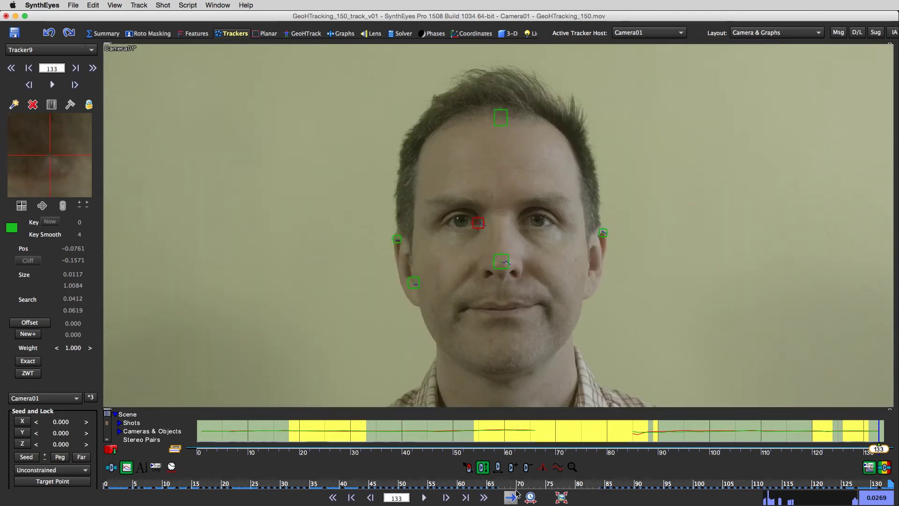
key(5)
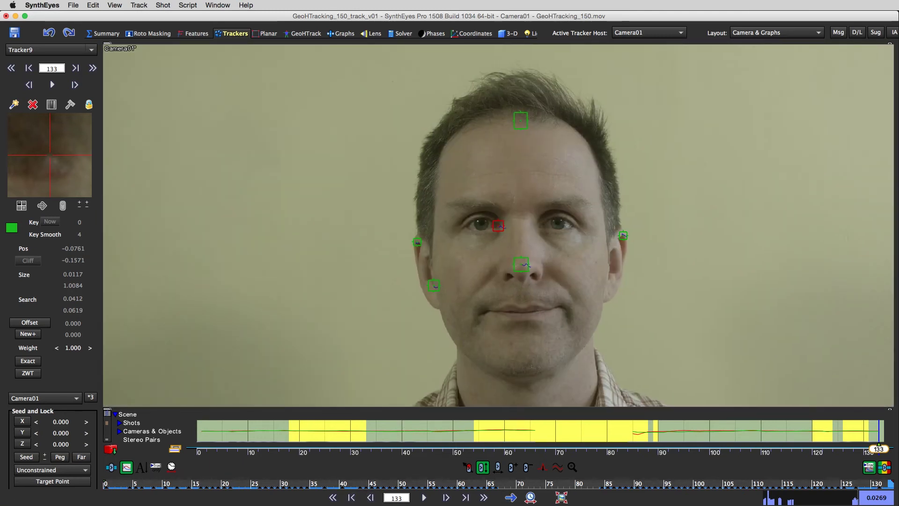
Step: Play the shot through with the whole head visible and again closer up from frame 0 to examine Tracker9's stability
key(space)
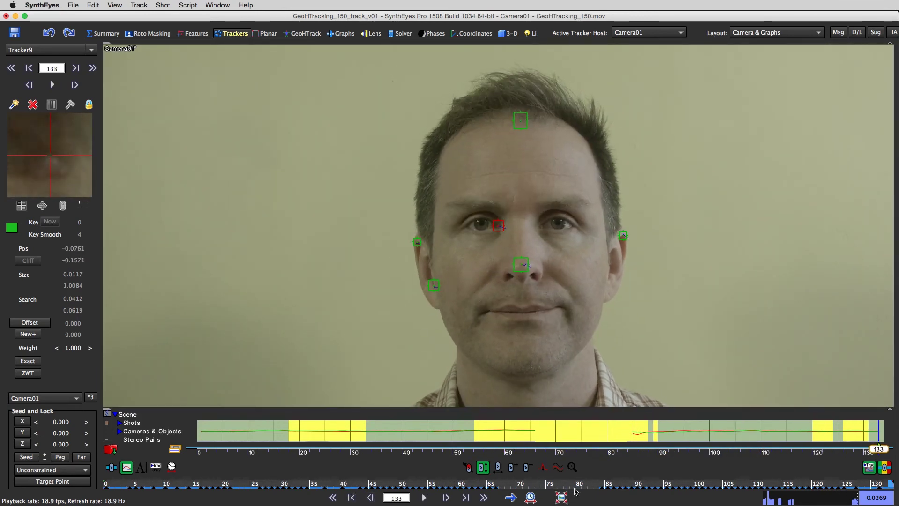
click(490, 485)
click(487, 497)
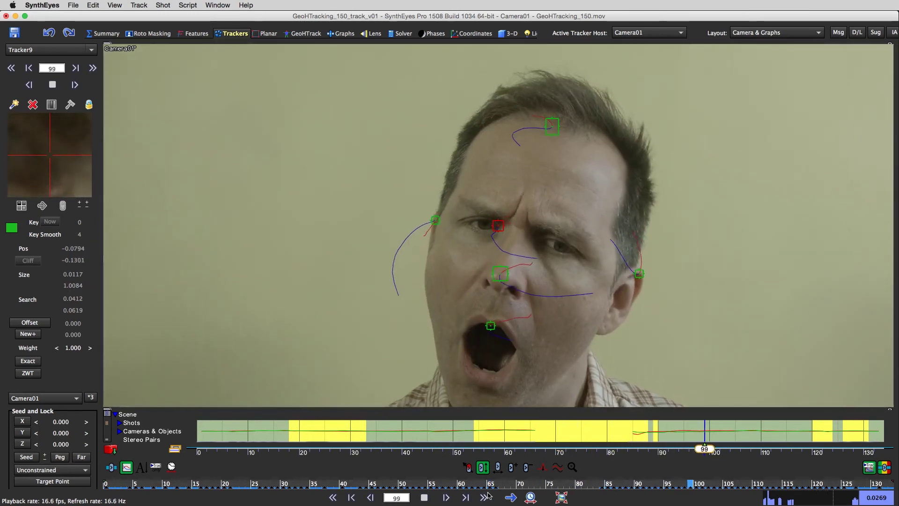
key(space)
mouse_move(599, 485)
mouse_down()
mouse_move(608, 487)
mouse_move(598, 493)
mouse_move(892, 491)
mouse_up()
scroll(581, 268, up, 5)
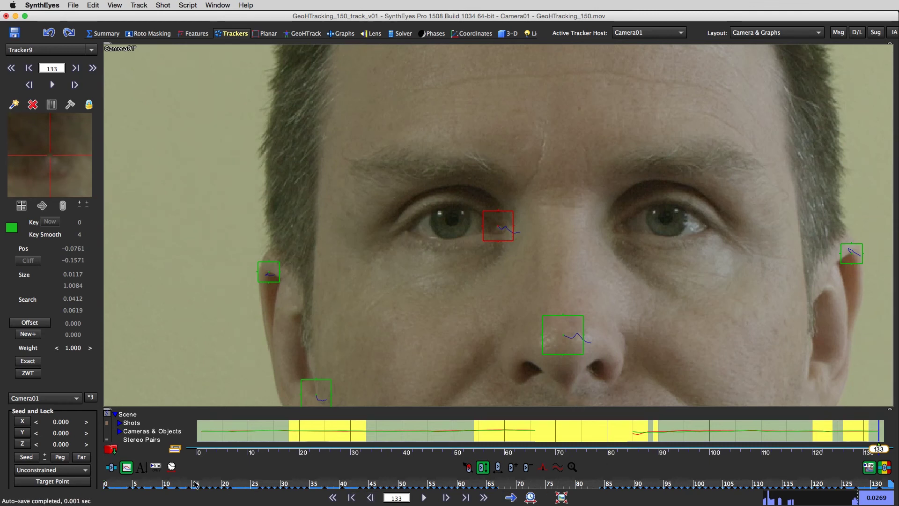
click(105, 487)
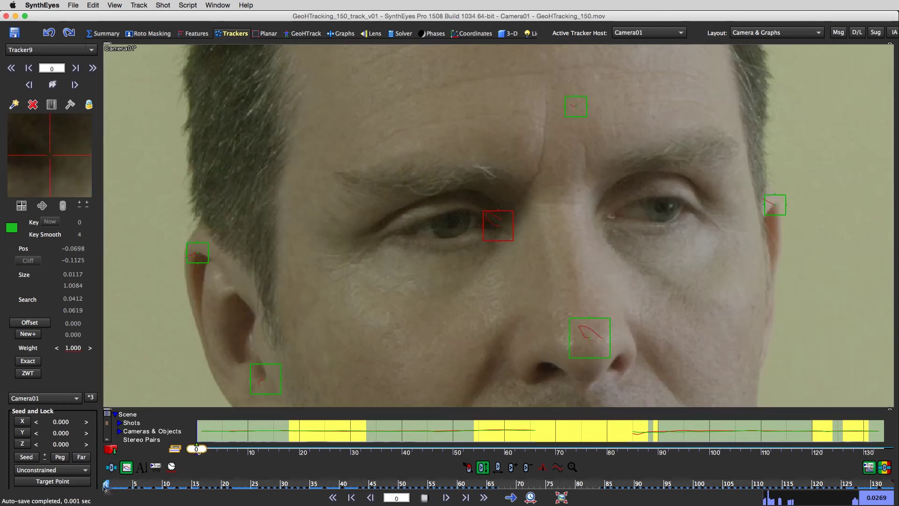
key(space)
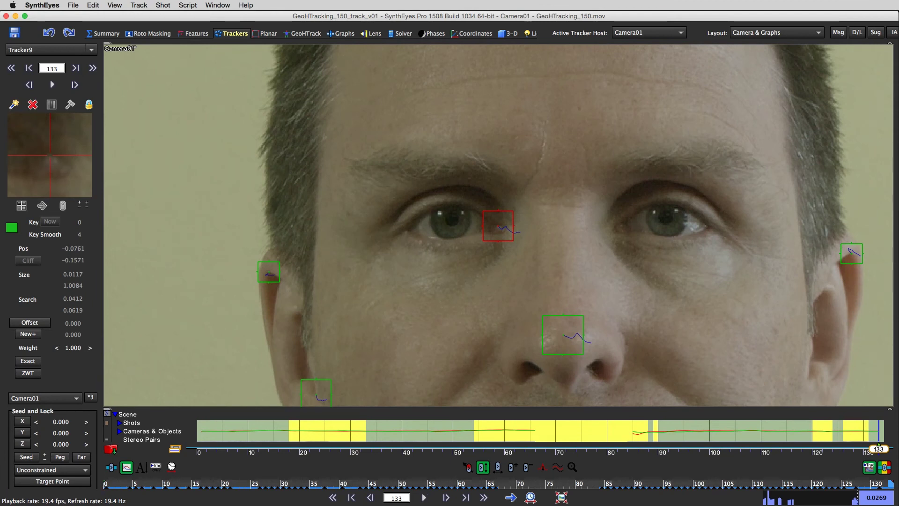
Step: Go to frame 89, unlock Tracker9 and refine its eye-corner position in the surrounding frames
mouse_move(615, 486)
mouse_down()
mouse_move(655, 488)
mouse_move(618, 487)
mouse_move(630, 487)
mouse_up()
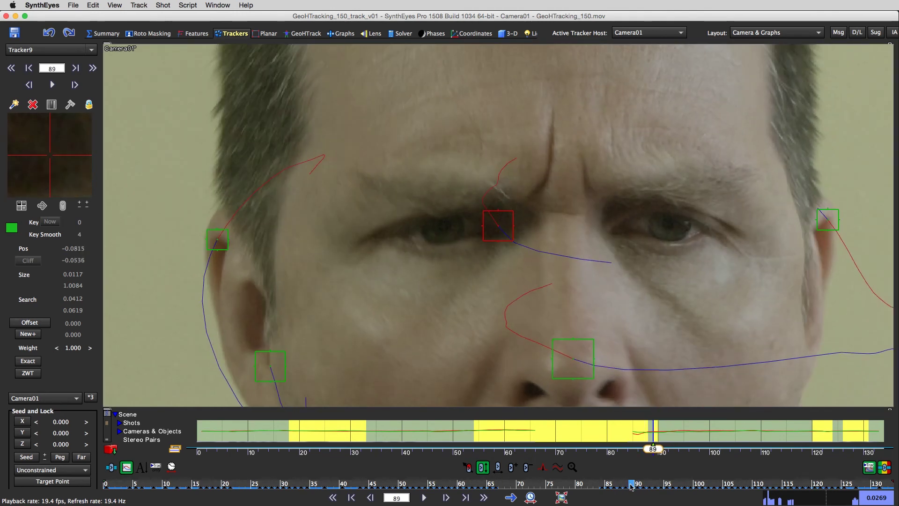
click(87, 104)
key(s)
key(s)
key(s)
key(d)
drag(50, 155, 43, 152)
key(d)
Step: Step through frames 89 to 98 in the centred view and correct Tracker9's eye-corner position at frame 95
scroll(51, 158, down, 1)
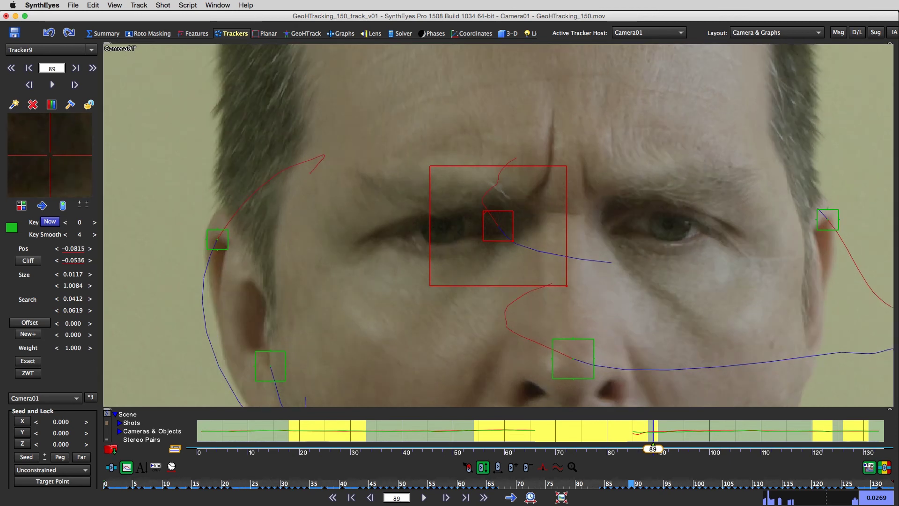
scroll(51, 158, down, 1)
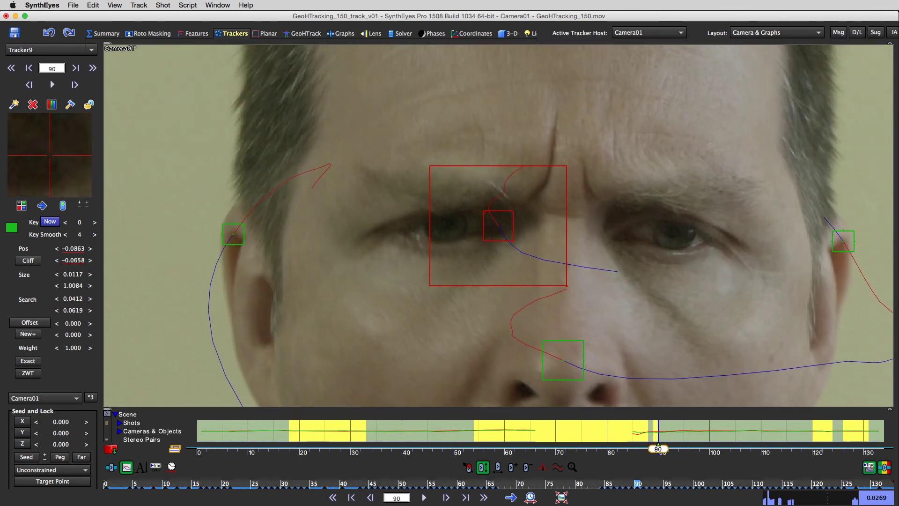
scroll(51, 158, down, 1)
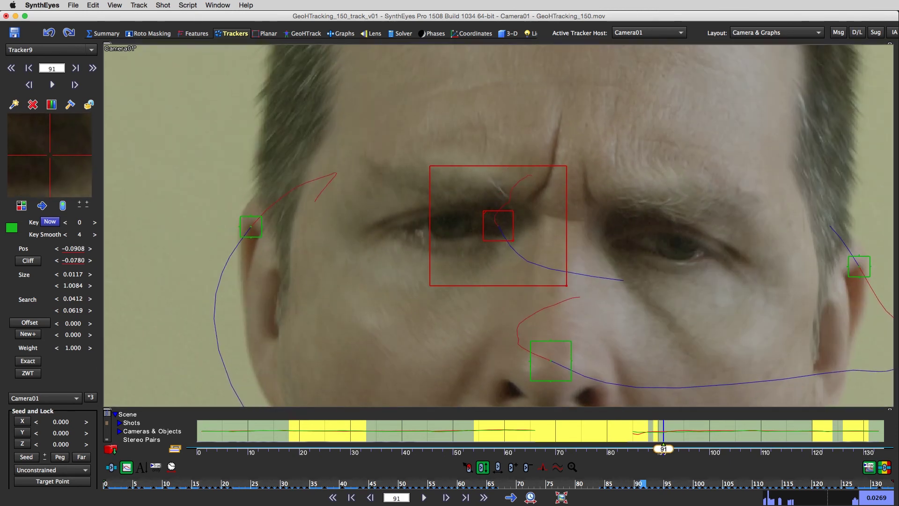
scroll(51, 158, down, 1)
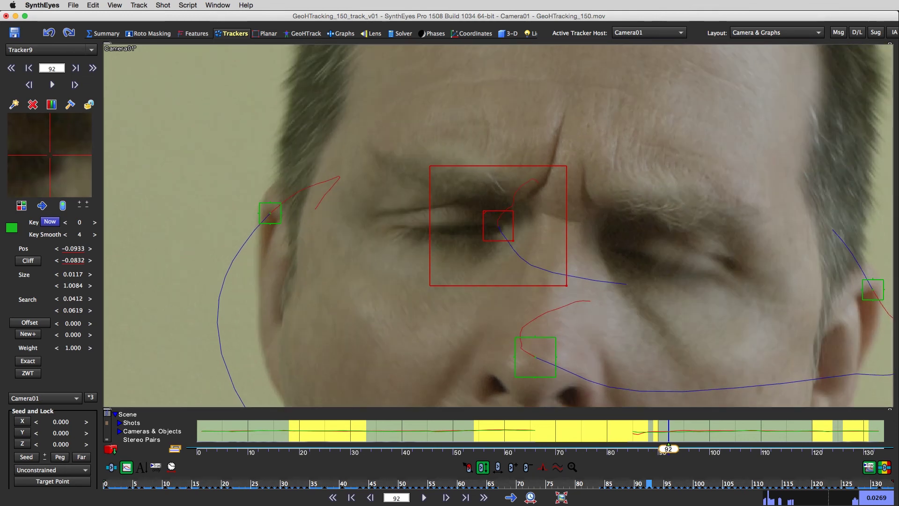
scroll(51, 158, down, 4)
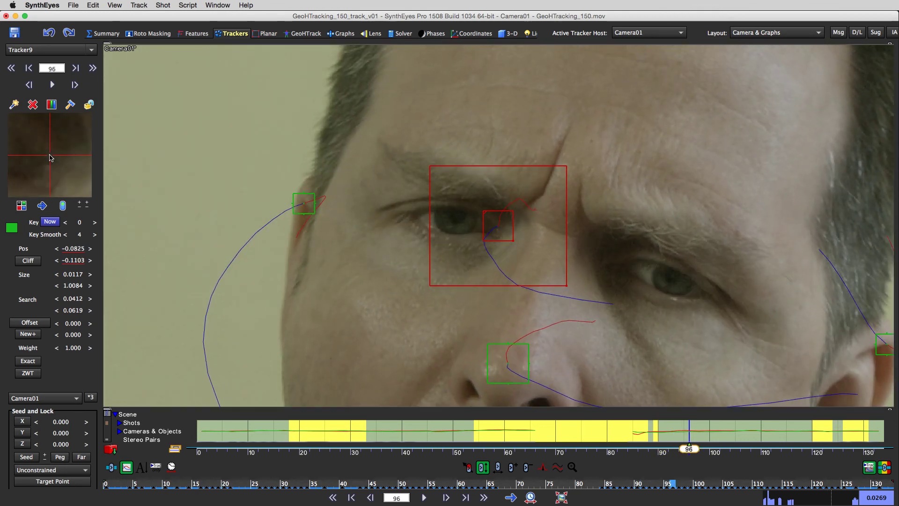
scroll(51, 157, down, 2)
scroll(51, 158, up, 3)
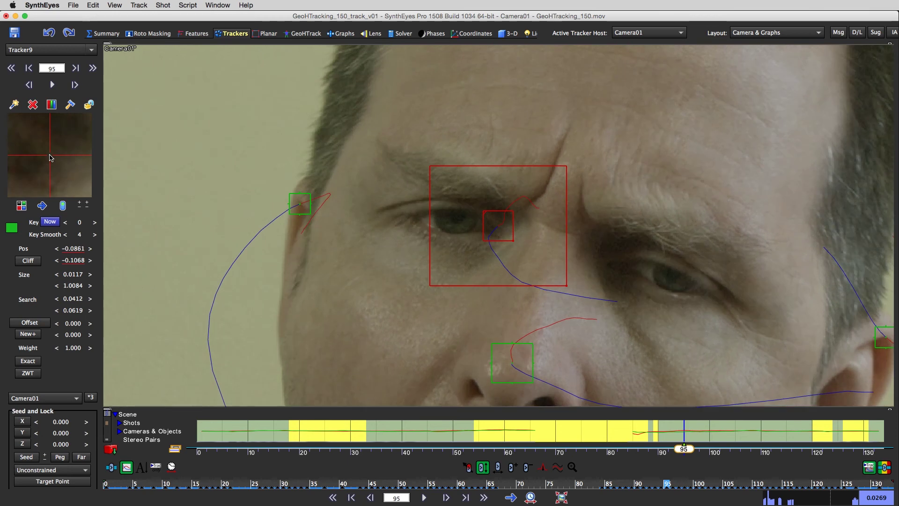
drag(50, 155, 50, 152)
scroll(51, 158, down, 2)
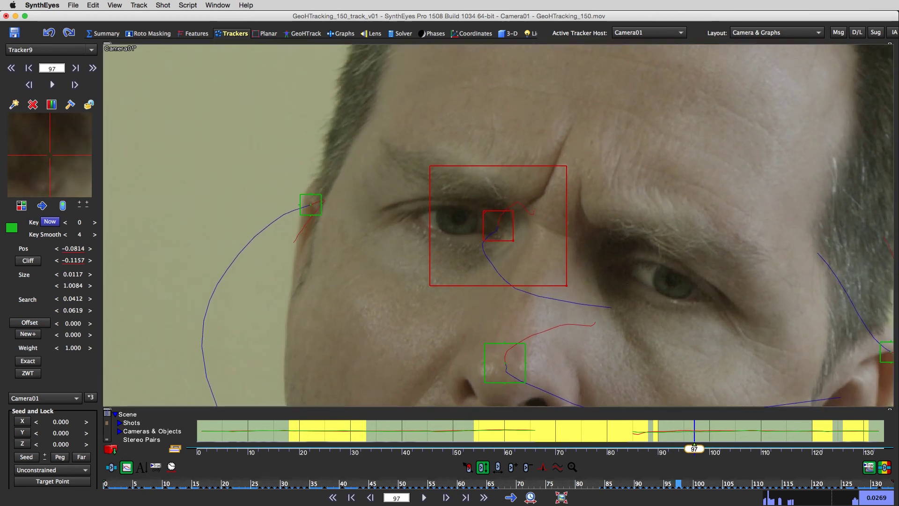
scroll(51, 158, down, 1)
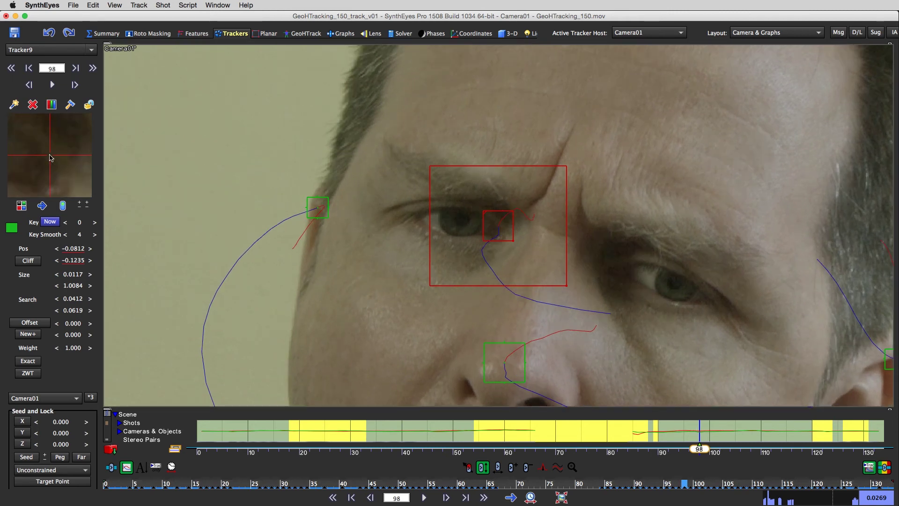
Step: Refine Tracker9's eye-corner position at frame 99 and step through to frame 112 in the centred view to check the following frames
scroll(51, 157, down, 1)
drag(51, 155, 46, 144)
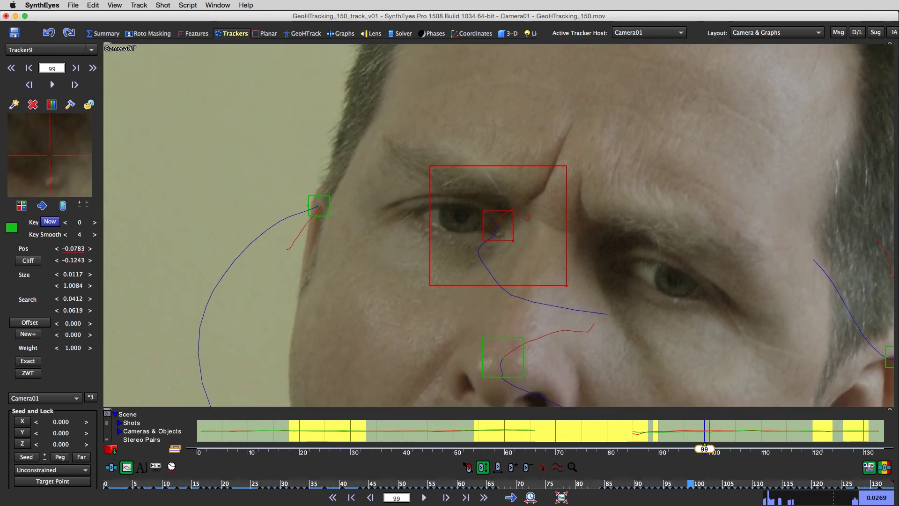
scroll(50, 146, down, 1)
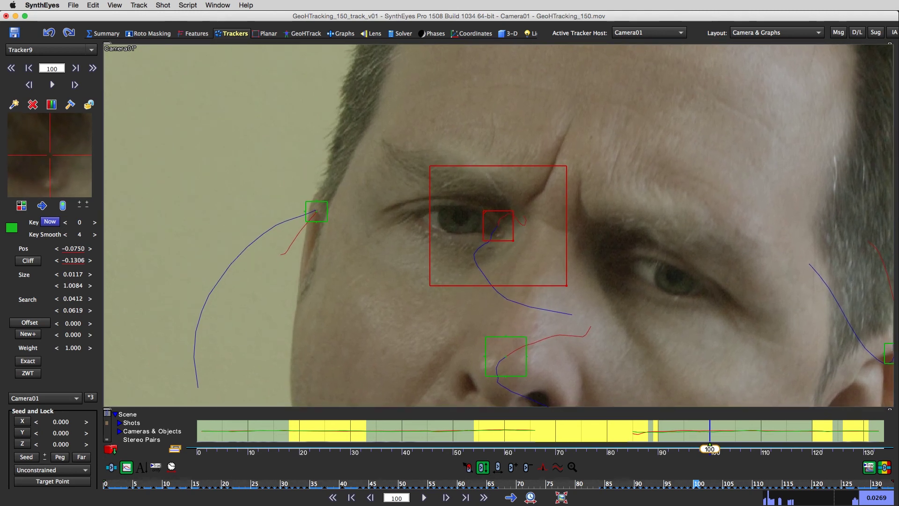
scroll(50, 158, down, 1)
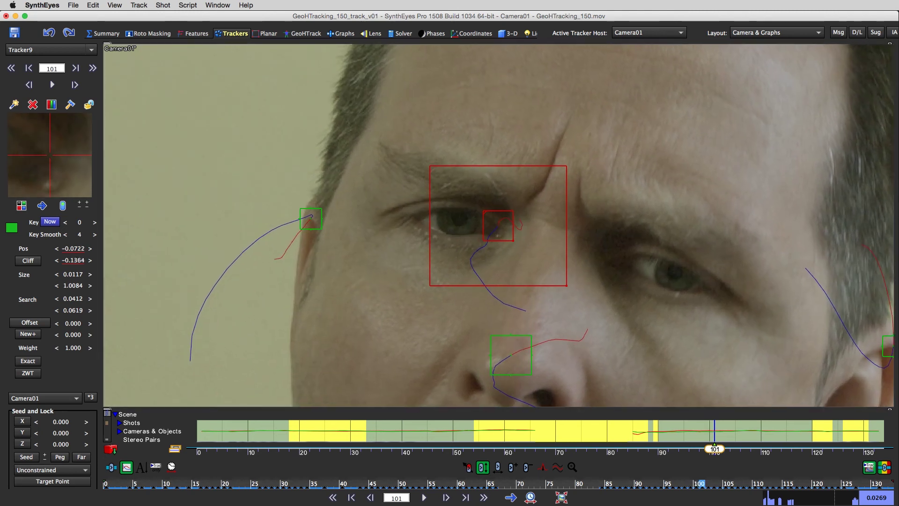
scroll(51, 158, down, 1)
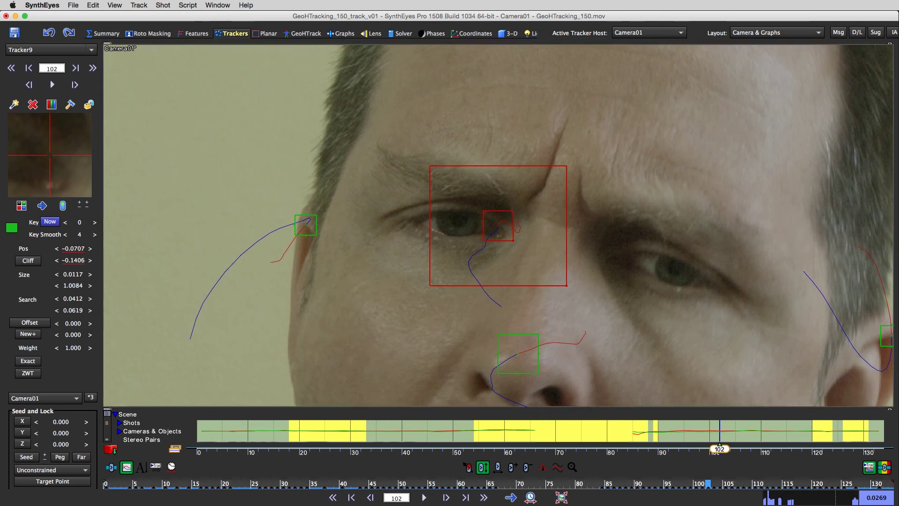
scroll(51, 158, down, 1)
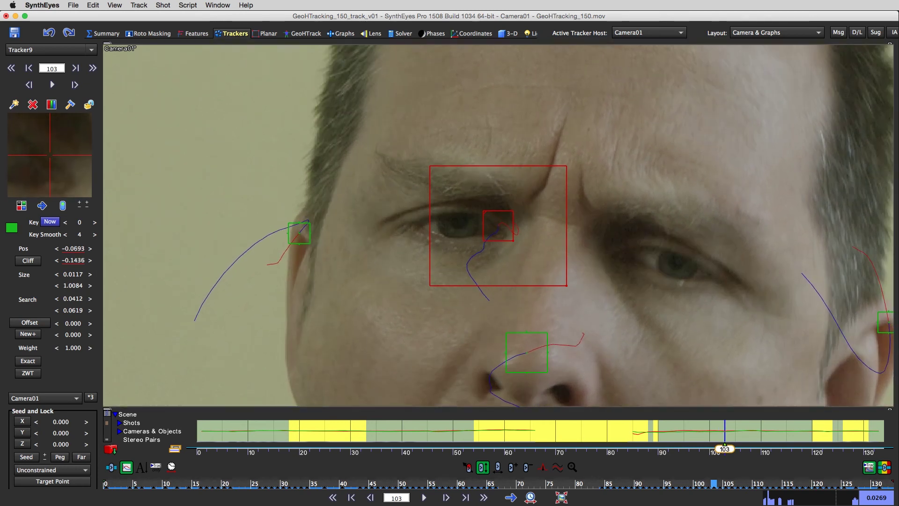
scroll(51, 158, down, 1)
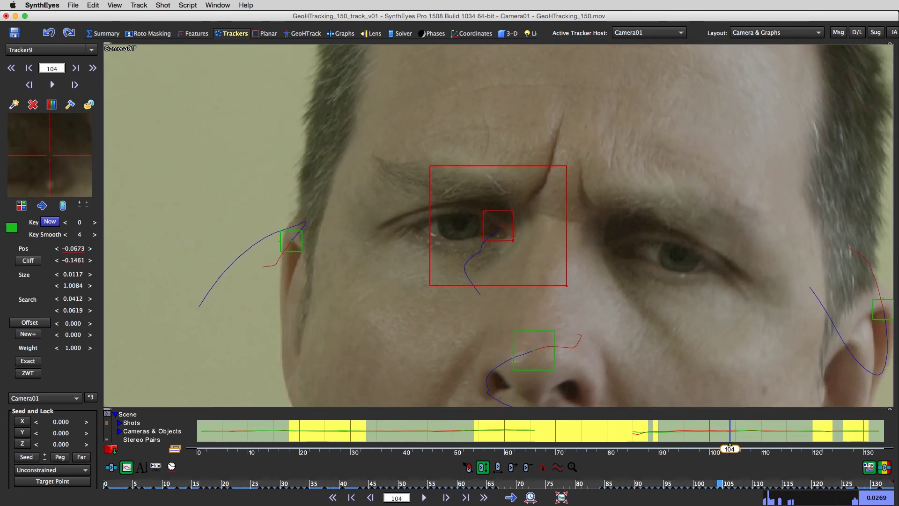
scroll(51, 158, down, 1)
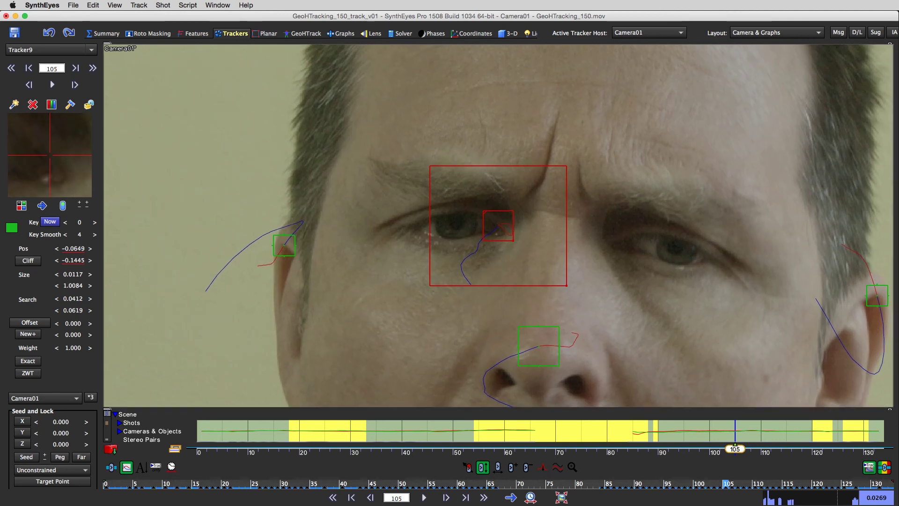
scroll(51, 158, down, 1)
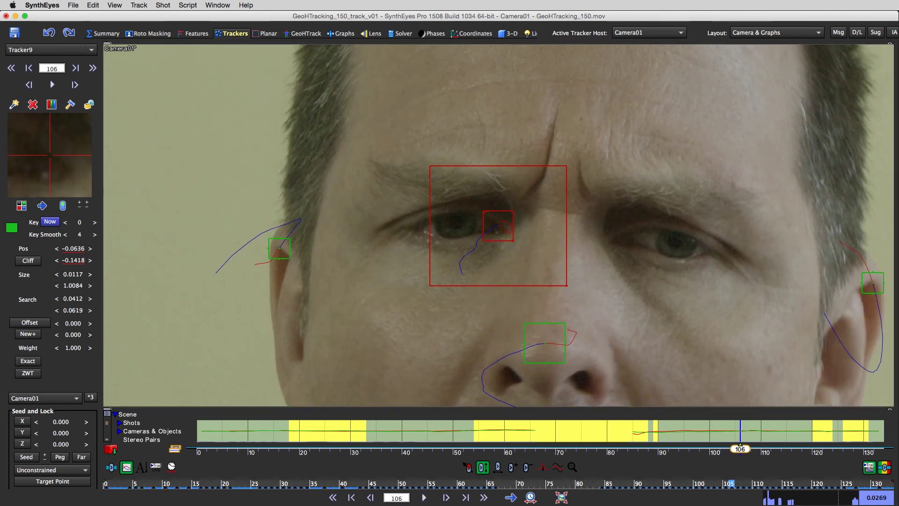
scroll(51, 158, down, 1)
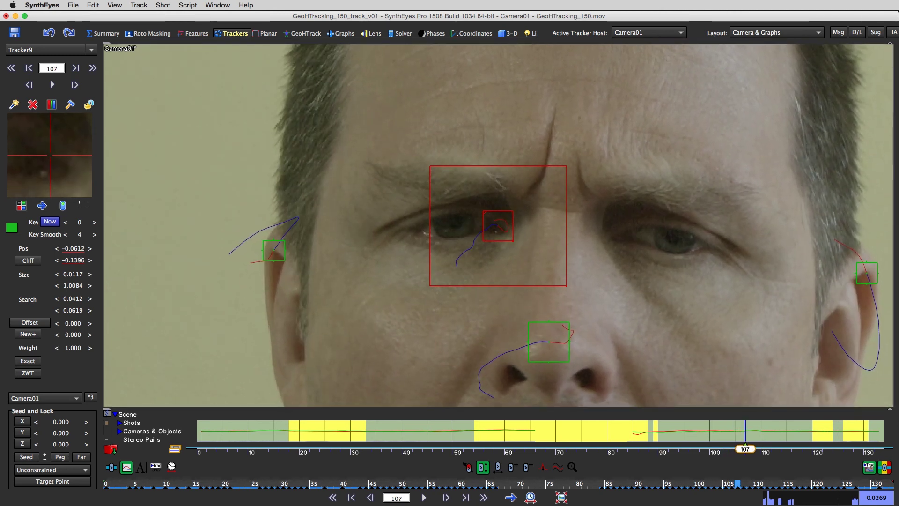
scroll(55, 161, down, 1)
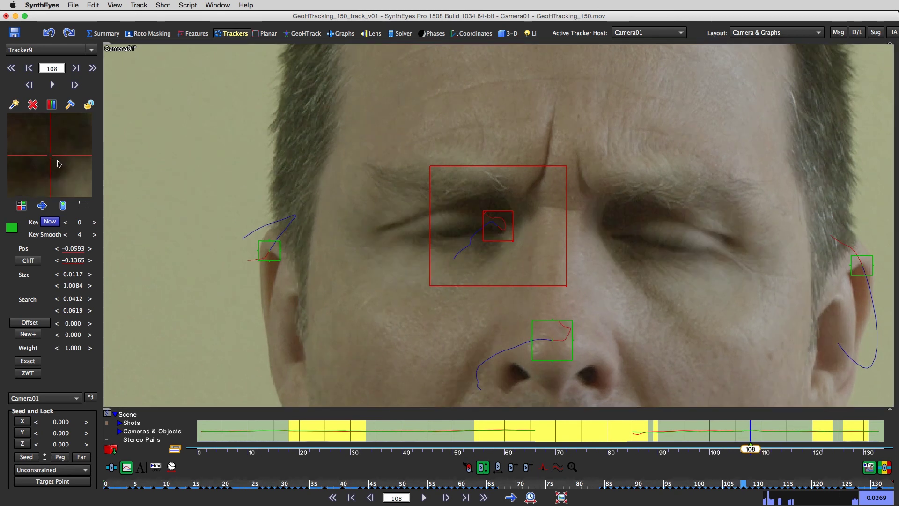
scroll(51, 158, down, 4)
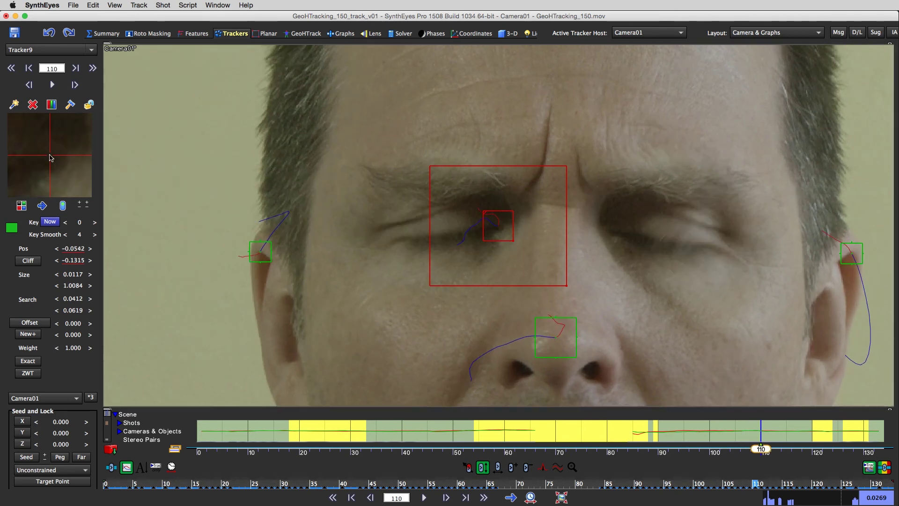
Step: Lock Tracker9 and scrub from frame 112 to 133 with more of the head in frame to check its stability
click(89, 104)
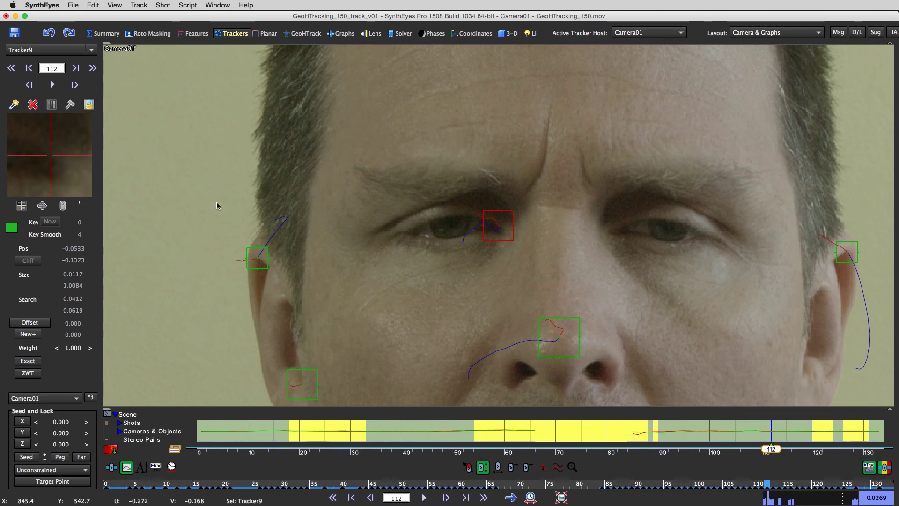
scroll(536, 271, down, 2)
scroll(505, 246, up, 2)
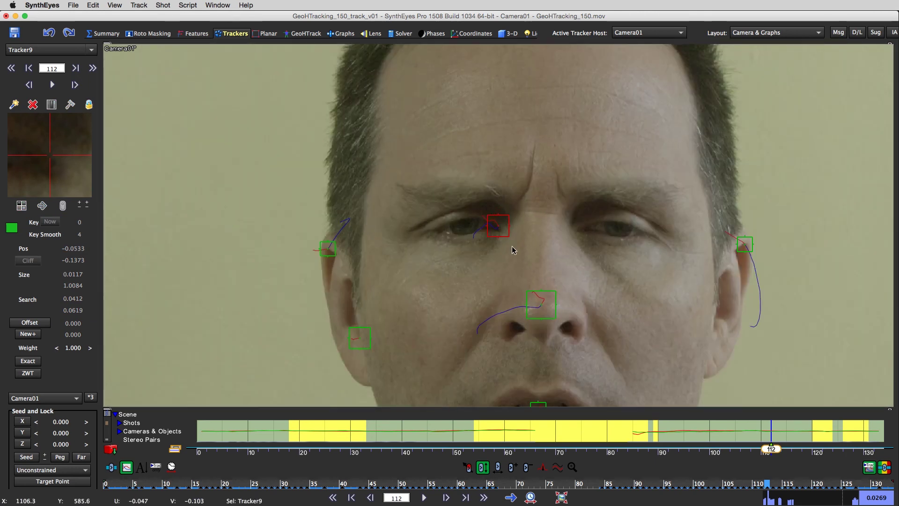
drag(767, 486, 889, 487)
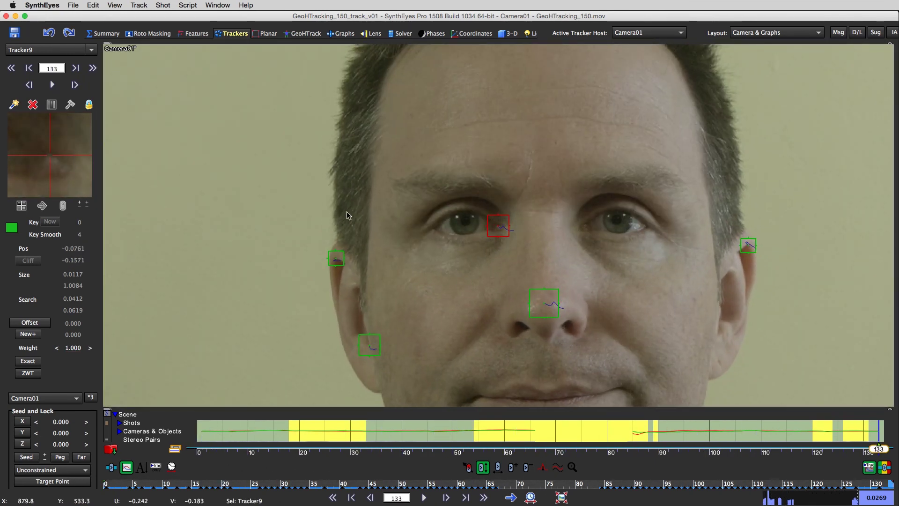
Step: Return to frame 0 and scrub the whole shot to frame 133 to examine how steadily Tracker9 holds the eye corner
scroll(515, 241, down, 3)
scroll(515, 241, up, 3)
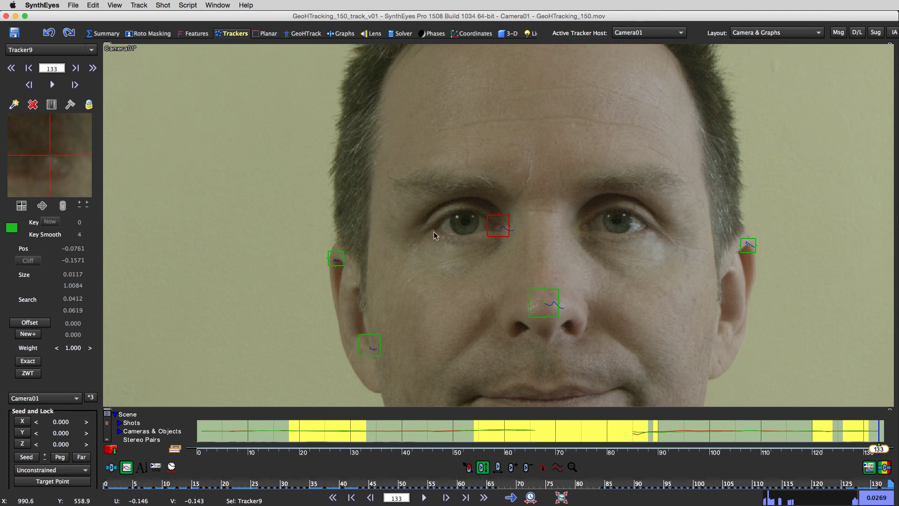
click(104, 487)
mouse_move(106, 486)
mouse_down()
mouse_move(656, 487)
mouse_move(882, 499)
mouse_move(105, 497)
mouse_up()
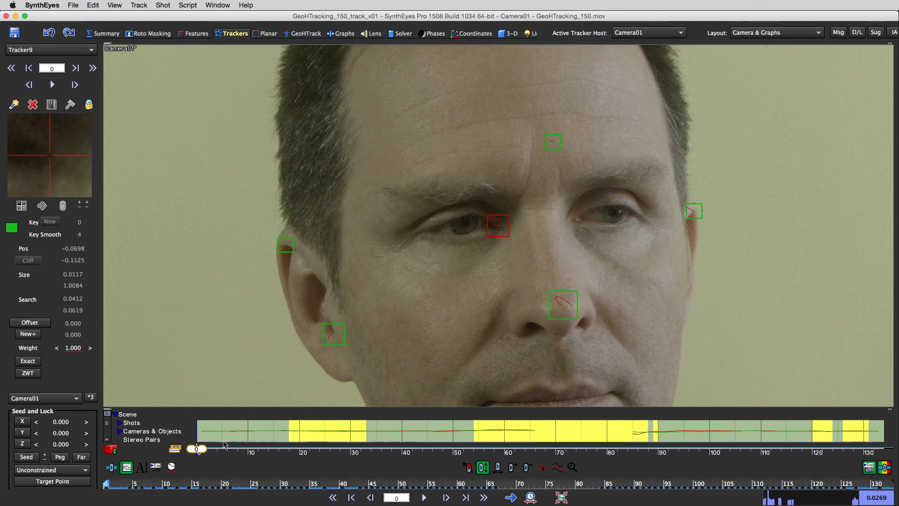
drag(114, 485, 891, 487)
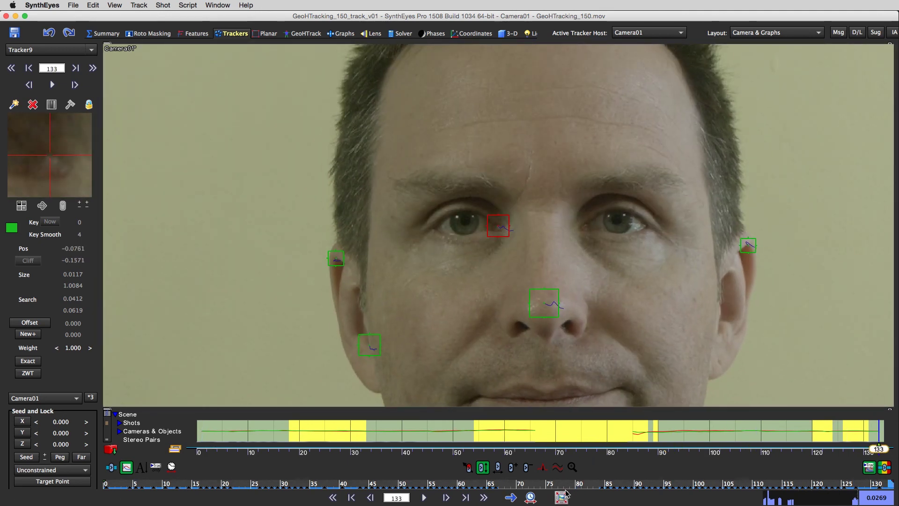